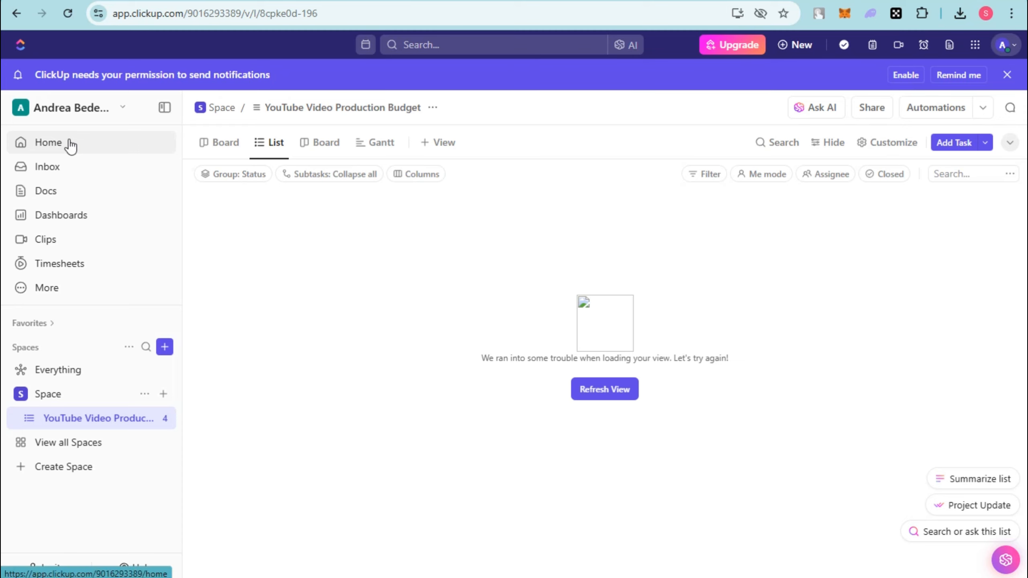
Look through the Board, List and Gantt views of the YouTube Video Production Budget list and the view types that can be added.
{"action": "left_click", "coordinate": [224, 142]}
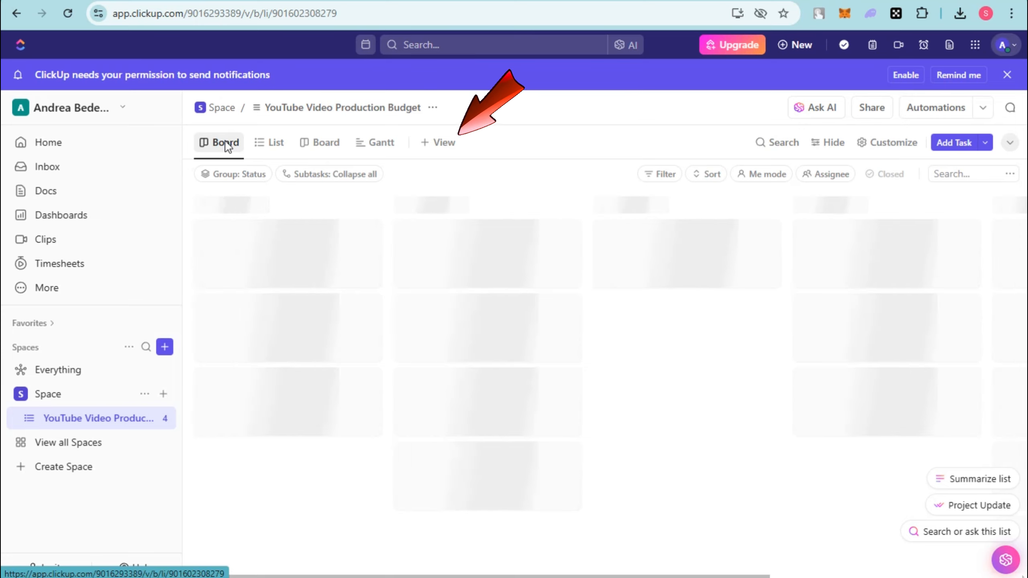
{"action": "left_click", "coordinate": [274, 146]}
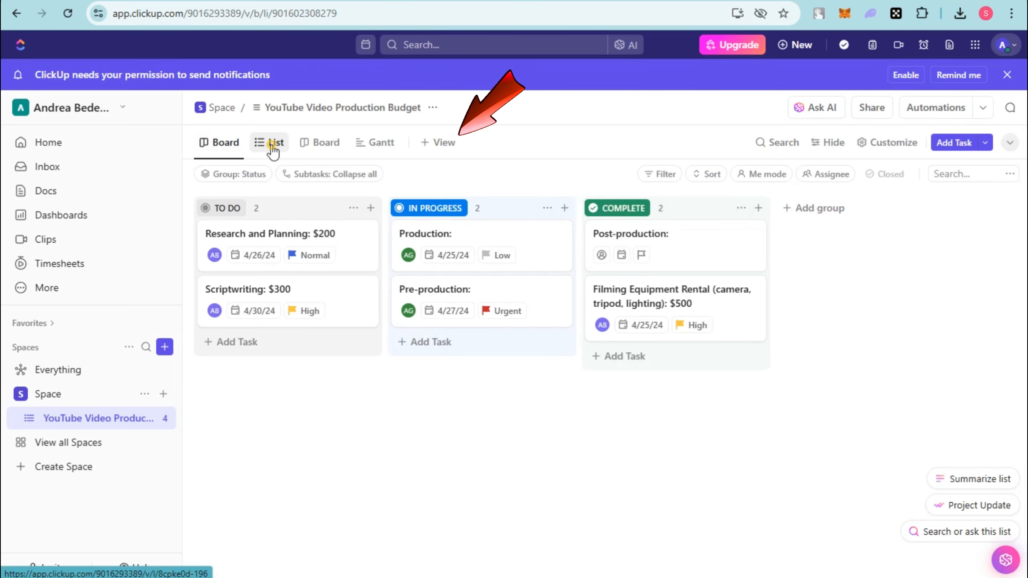
{"action": "left_click", "coordinate": [326, 147]}
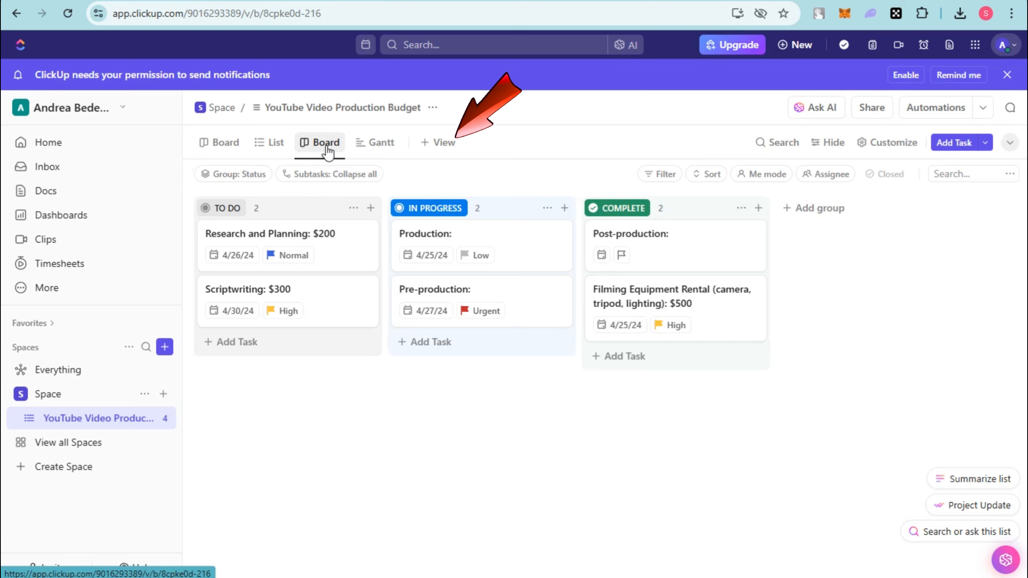
{"action": "left_click", "coordinate": [376, 155]}
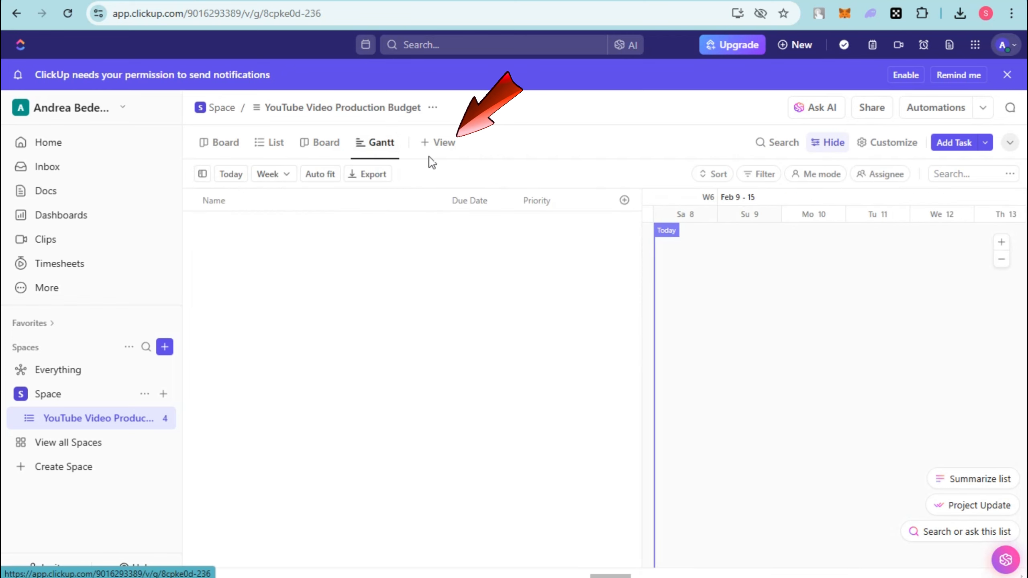
{"action": "left_click", "coordinate": [441, 143]}
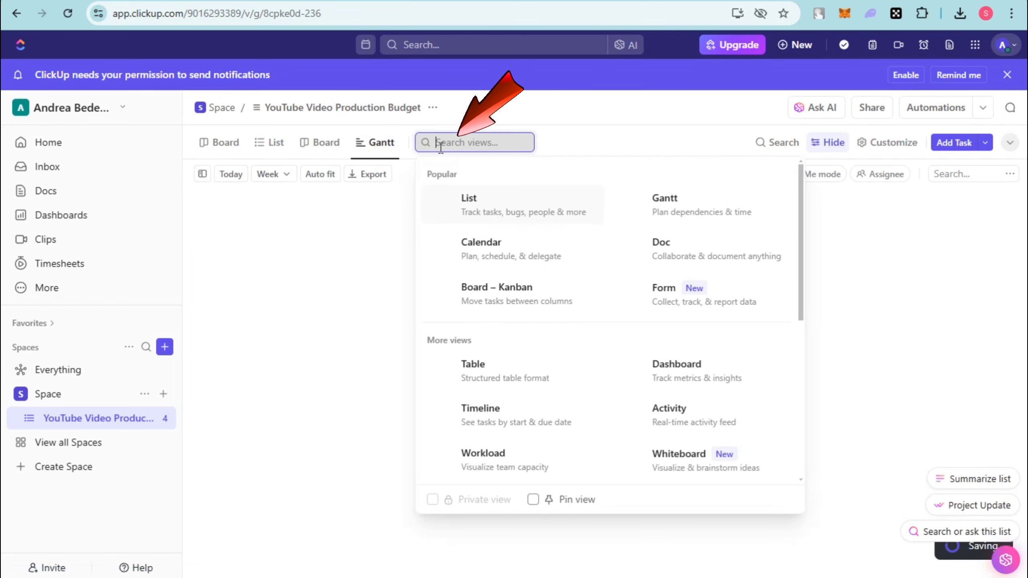
Look through the Inbox, Docs, Dashboards, Clips and Timesheets pages and the additional workspace pages.
{"action": "left_click", "coordinate": [53, 148]}
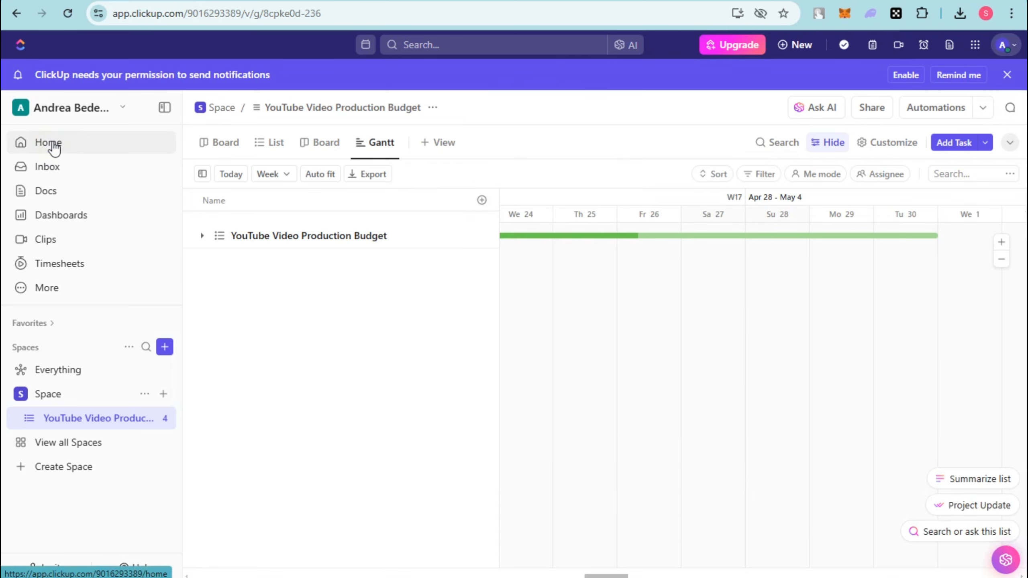
{"action": "left_click", "coordinate": [62, 174]}
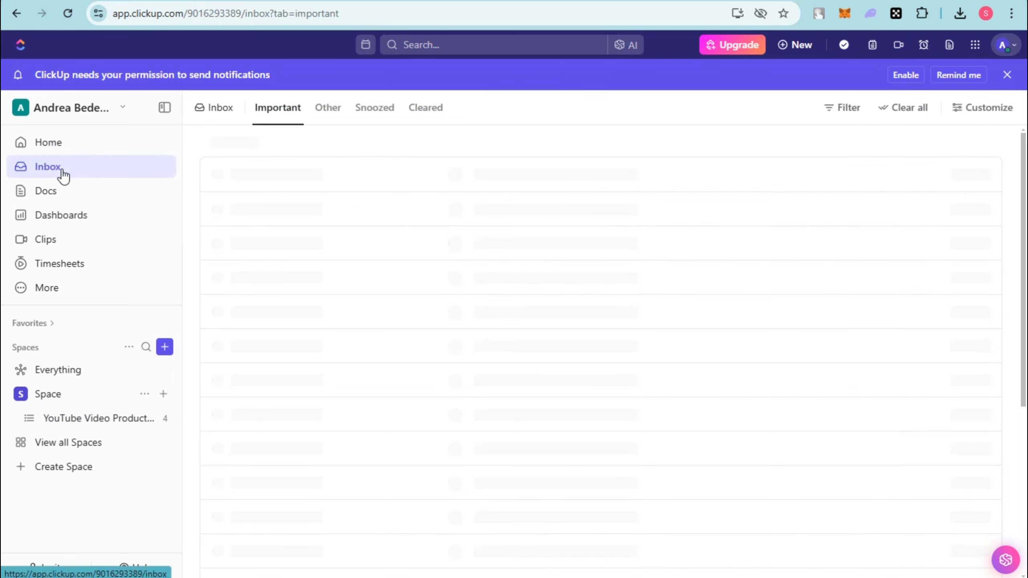
{"action": "left_click", "coordinate": [61, 197]}
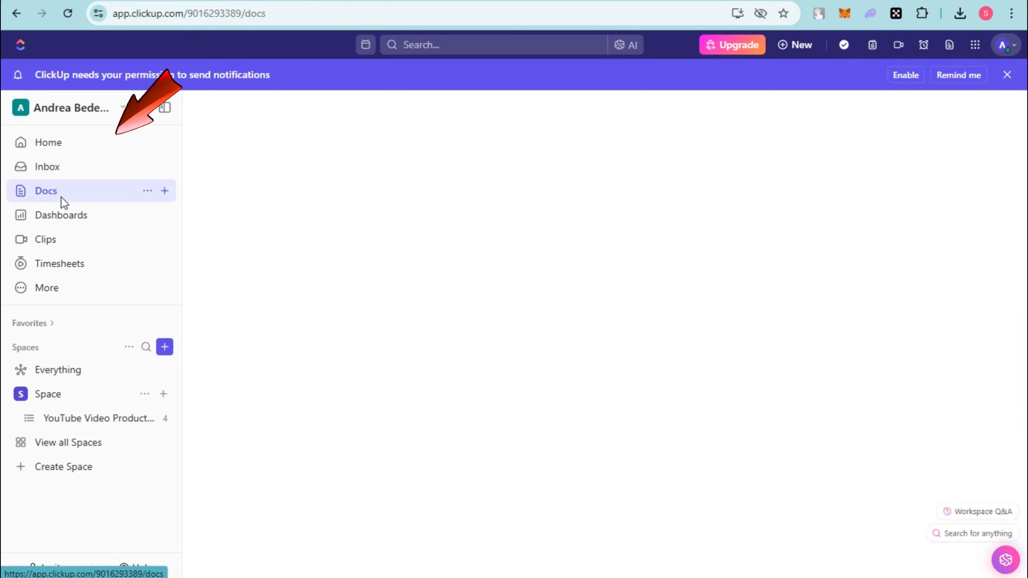
{"action": "left_click", "coordinate": [54, 220]}
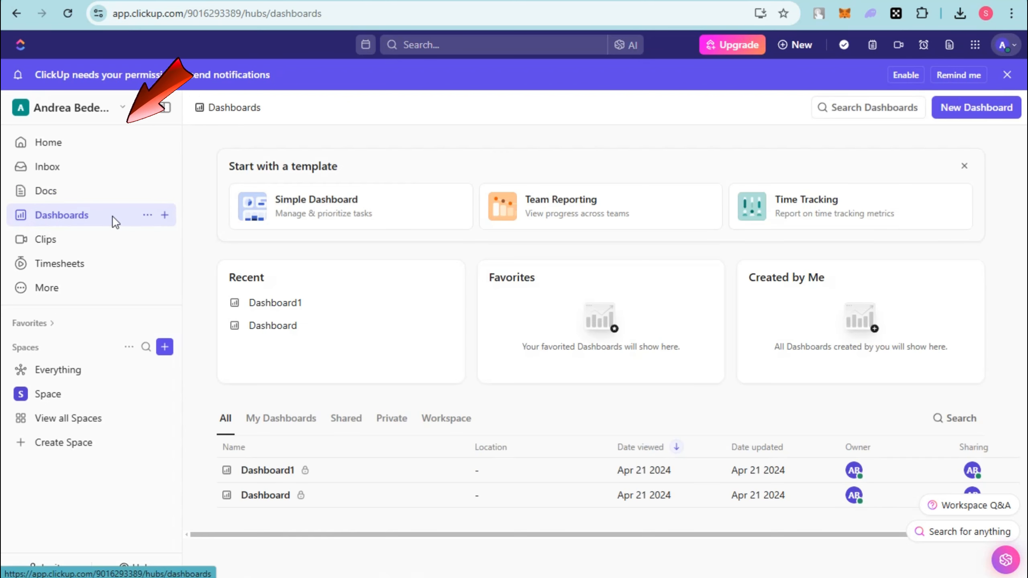
{"action": "left_click", "coordinate": [96, 247]}
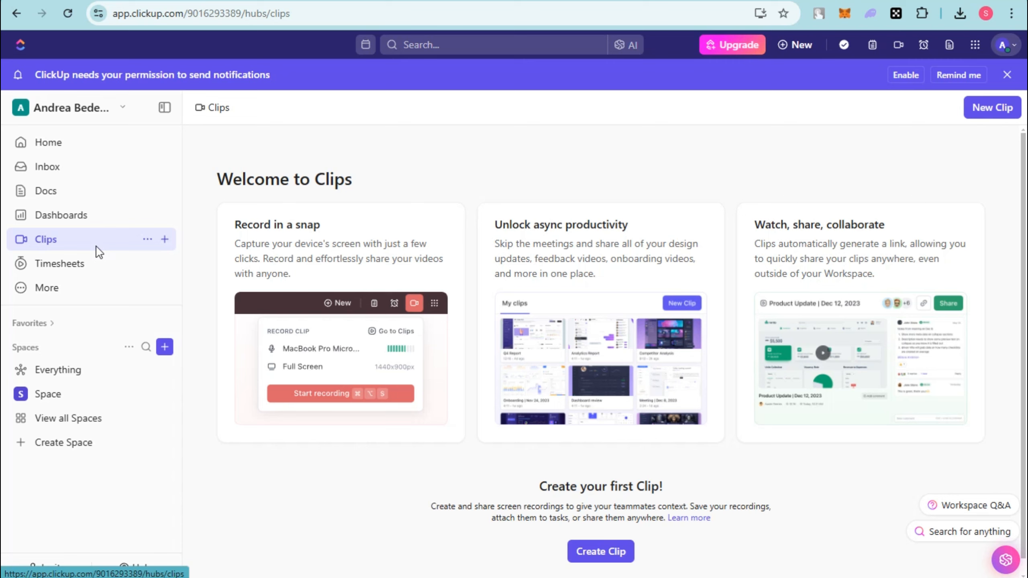
{"action": "left_click", "coordinate": [61, 263]}
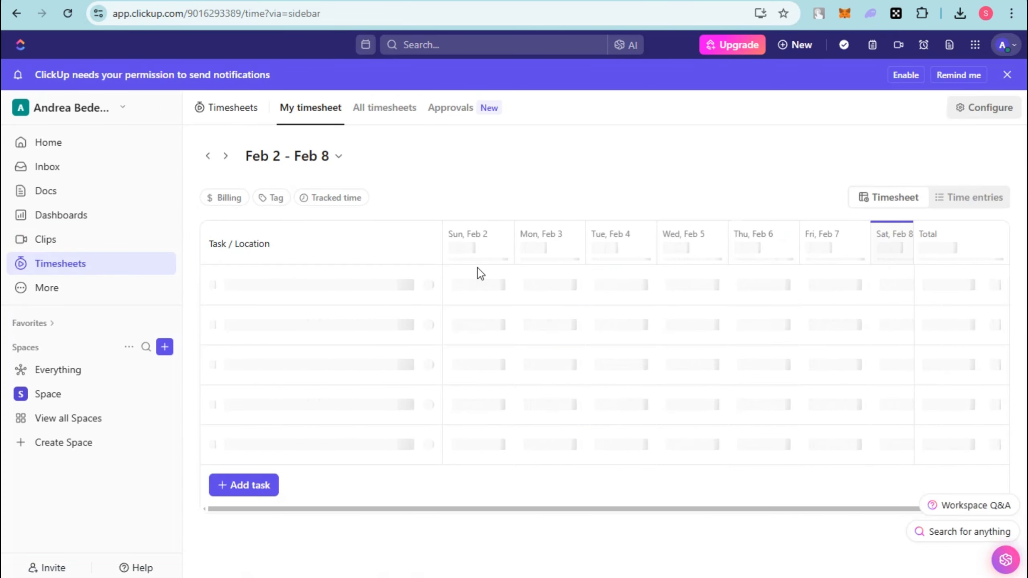
{"action": "left_click", "coordinate": [98, 291]}
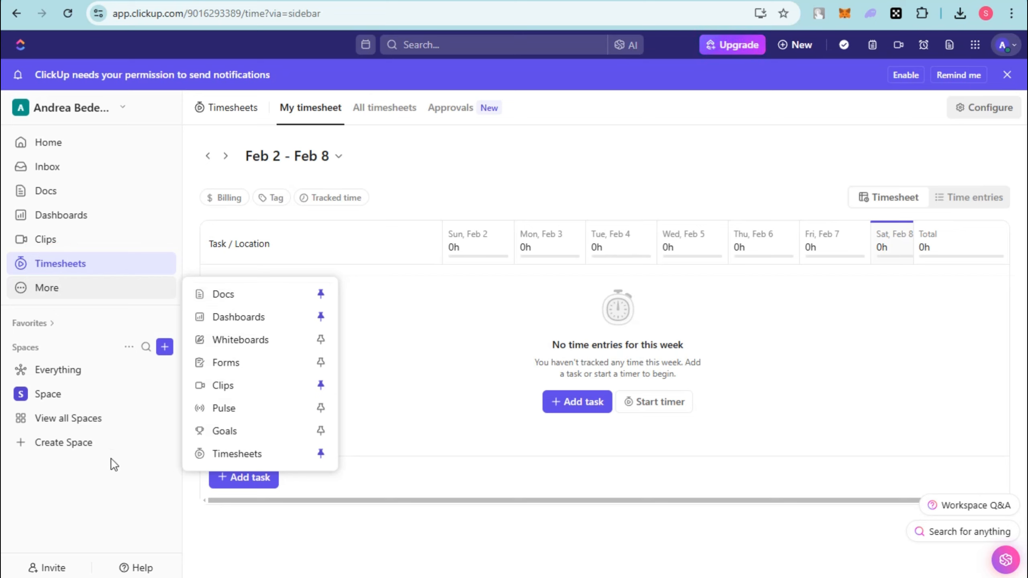
Create a new Space named "Youtube Channel 101" with the Starter workflow.
{"action": "left_click", "coordinate": [75, 447]}
{"action": "left_click", "coordinate": [74, 448]}
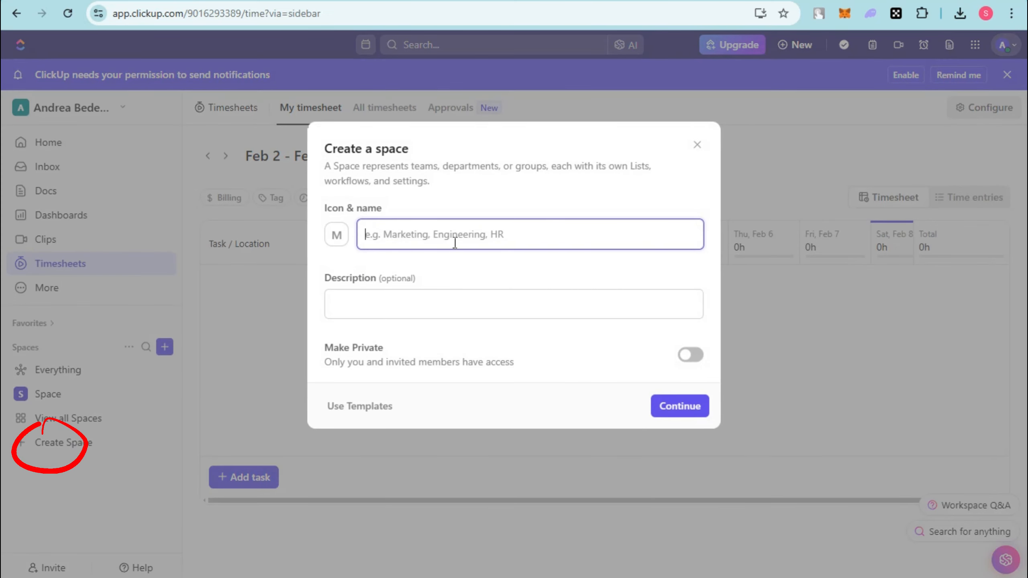
{"action": "type", "text": "Youtuv"}
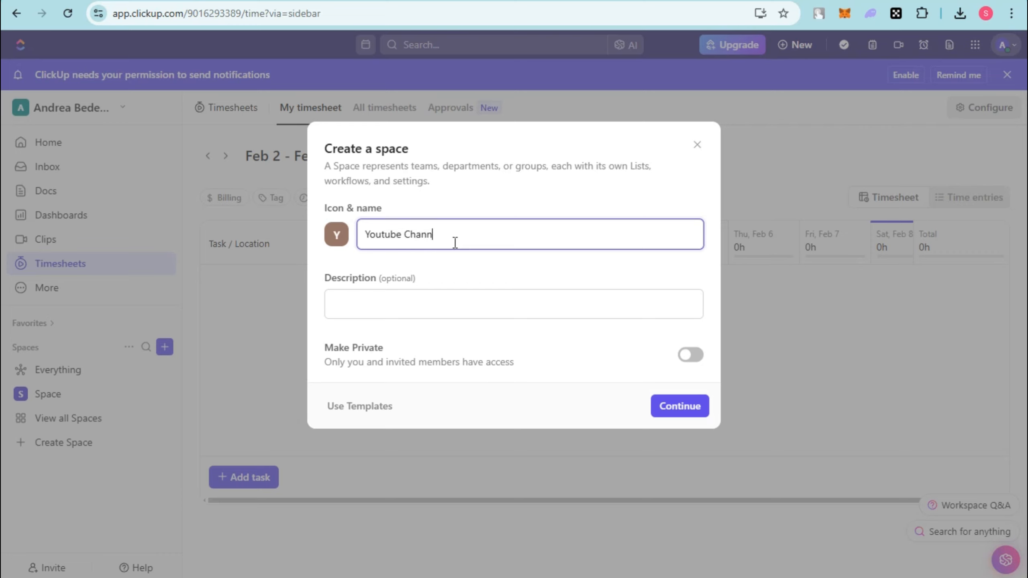
{"action": "type", "text": "01"}
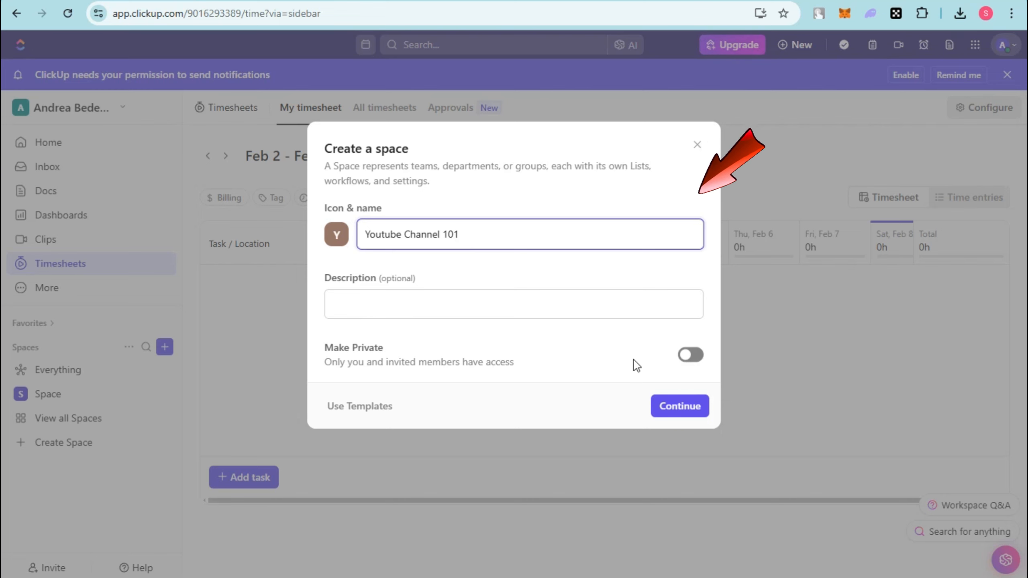
{"action": "left_click", "coordinate": [673, 408]}
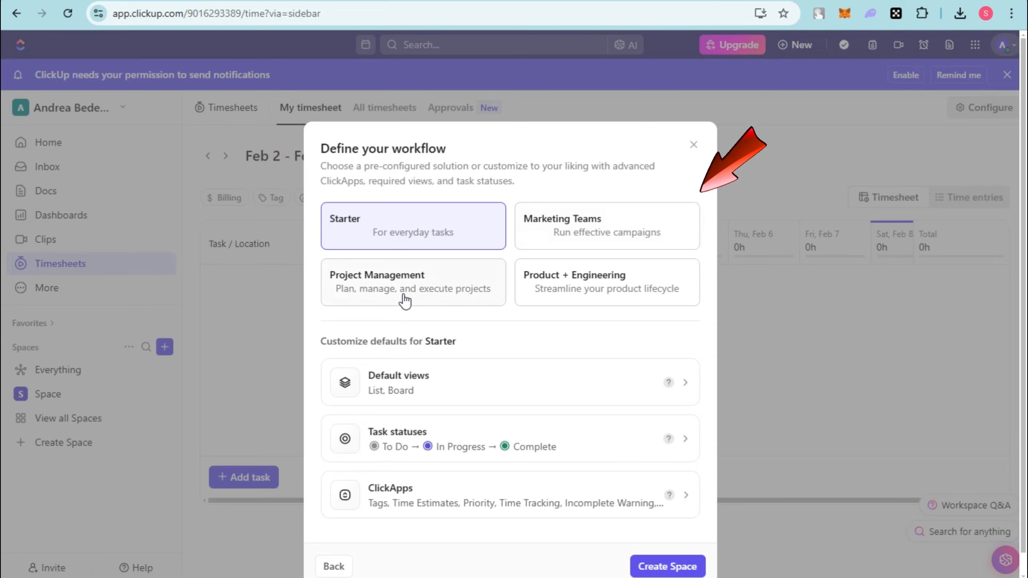
{"action": "scroll", "coordinate": [576, 380], "scroll_direction": "down", "scroll_amount": 1}
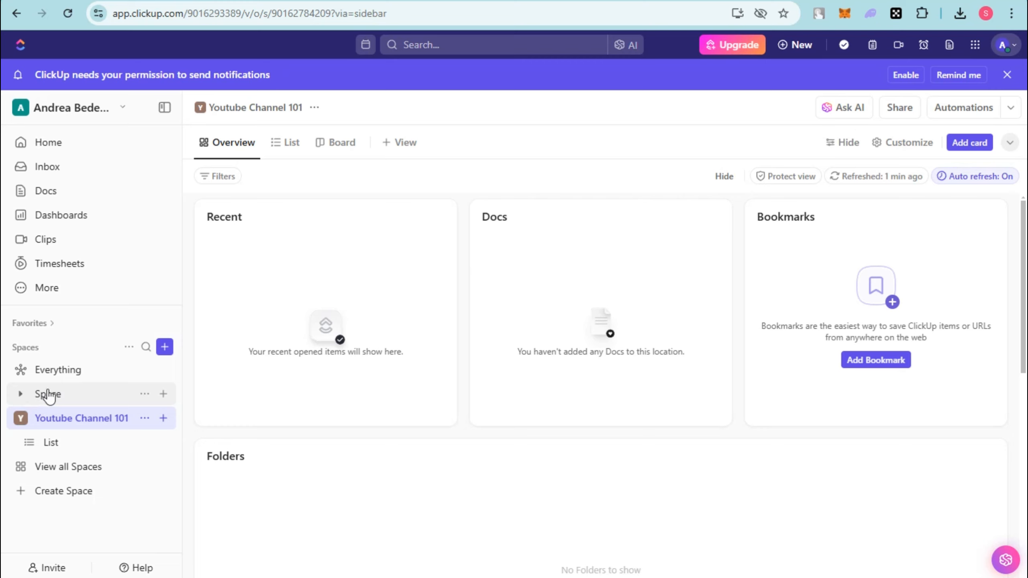
Start creating a sprint folder in the Space named "Space" and review its sprint settings.
{"action": "left_click", "coordinate": [164, 395]}
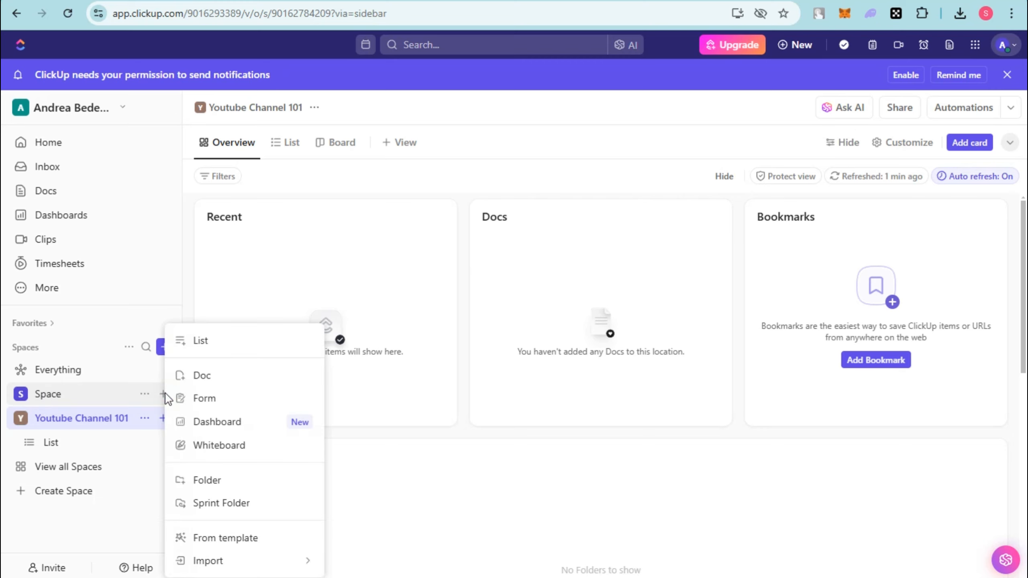
{"action": "left_click", "coordinate": [213, 497]}
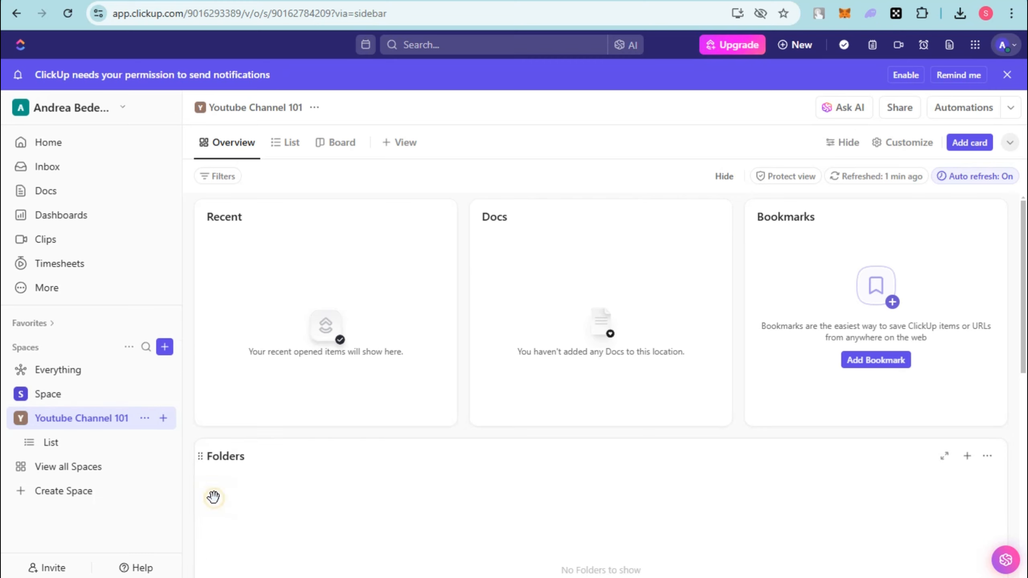
{"action": "scroll", "coordinate": [603, 451], "scroll_direction": "down", "scroll_amount": 7}
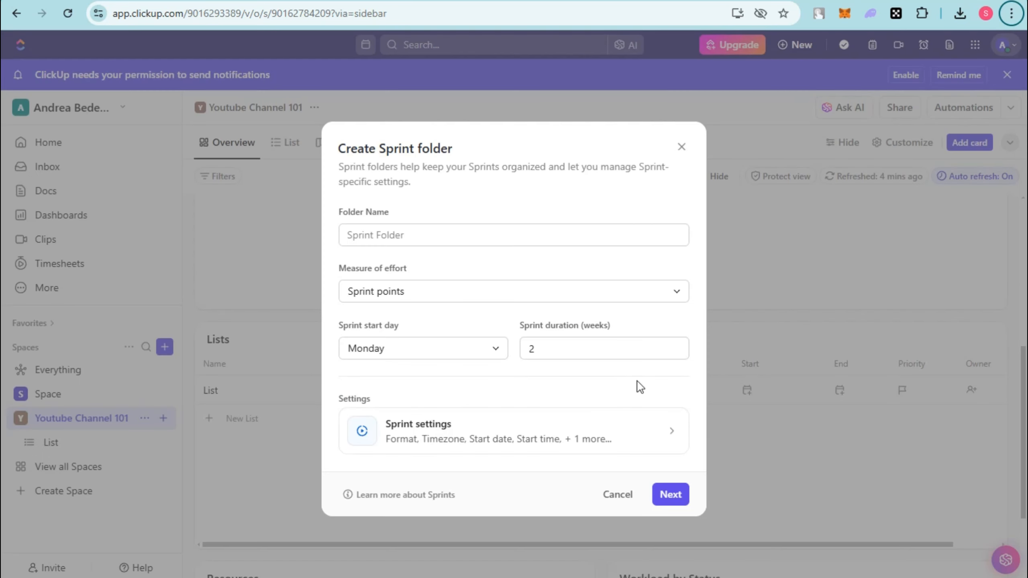
{"action": "left_click", "coordinate": [584, 435]}
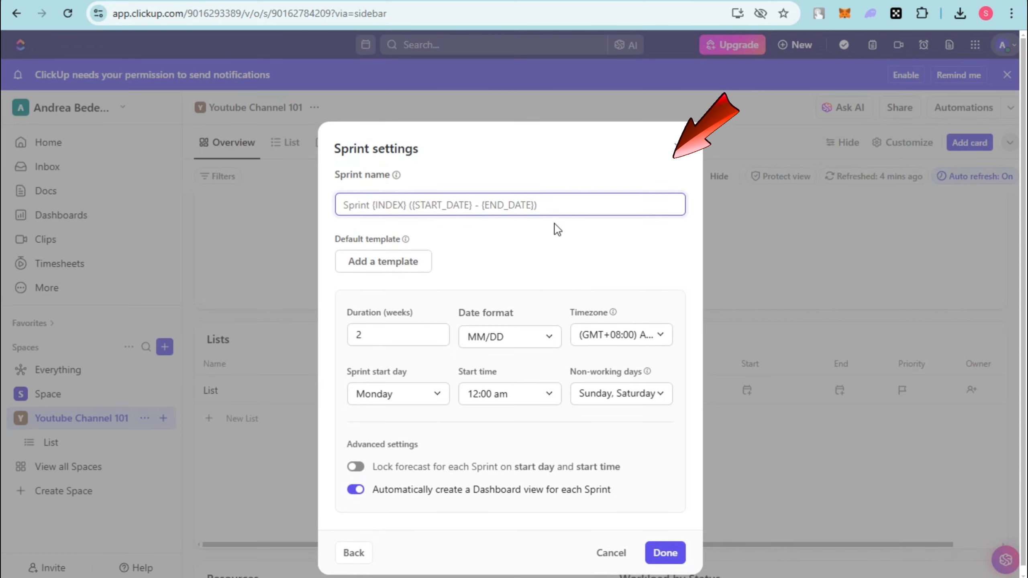
{"action": "left_click", "coordinate": [531, 215]}
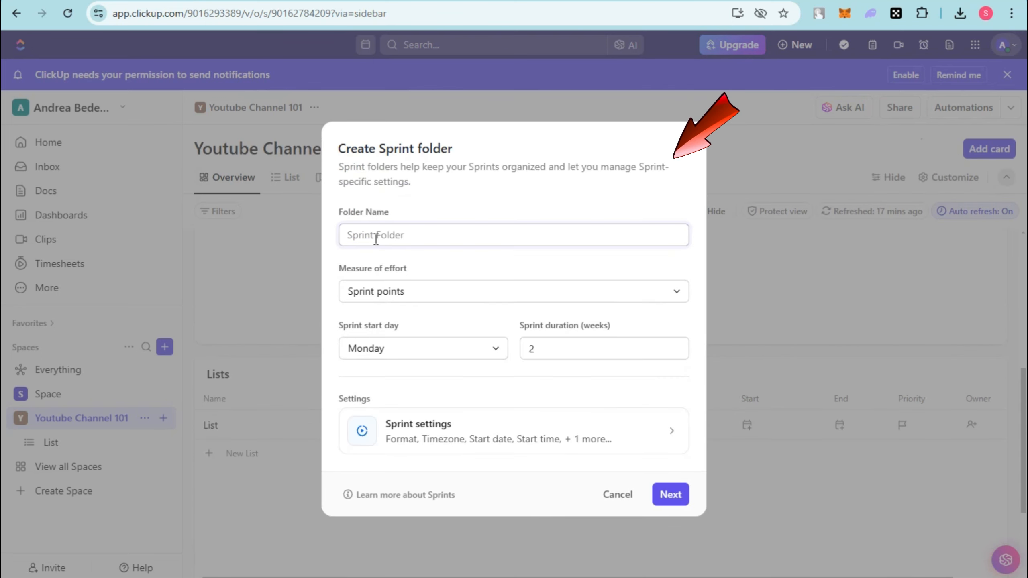
Name the sprint folder "Task February".
{"action": "triple_click", "coordinate": [417, 234]}
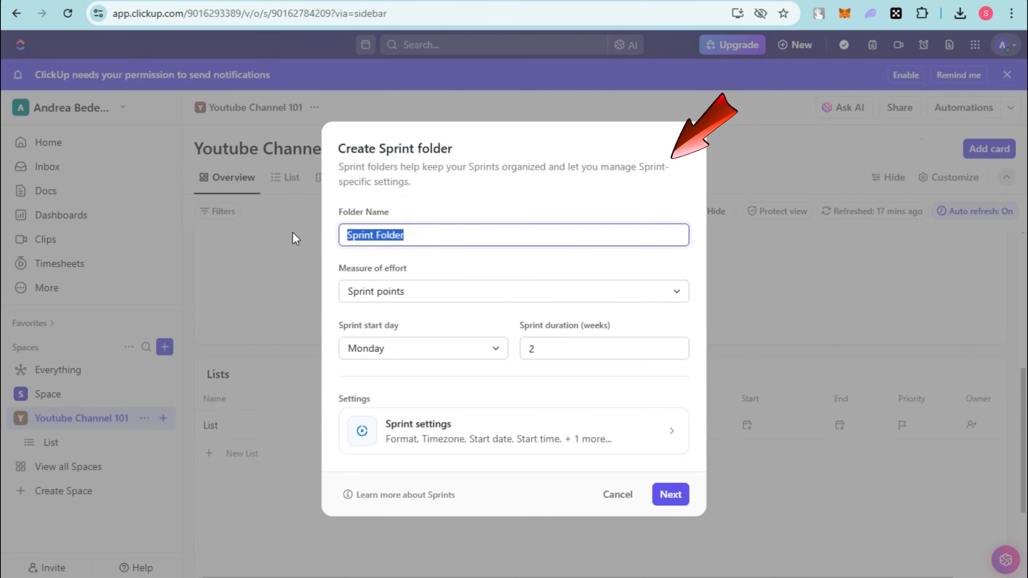
{"action": "type", "text": "Task "}
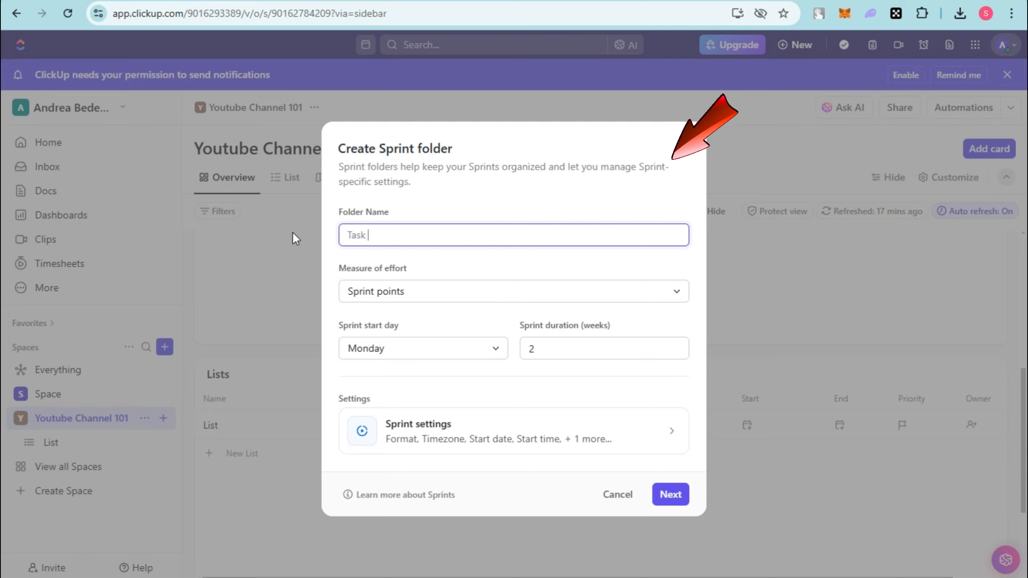
{"action": "type", "text": "Rea"}
{"action": "key", "text": "BackSpace"}
{"action": "key", "text": "BackSpace"}
{"action": "key", "text": "BackSpace"}
{"action": "type", "text": "Fe"}
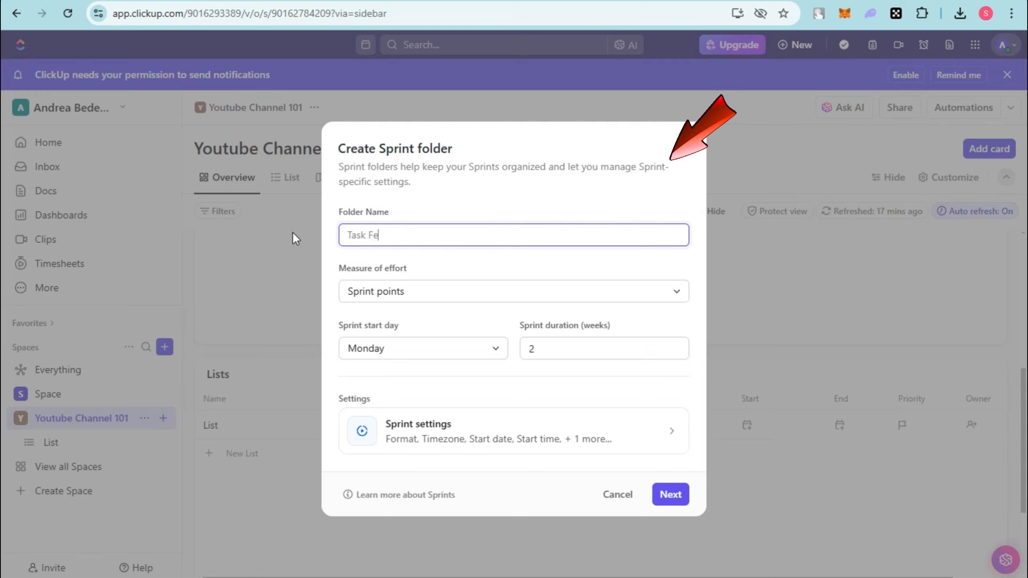
{"action": "type", "text": "bruary"}
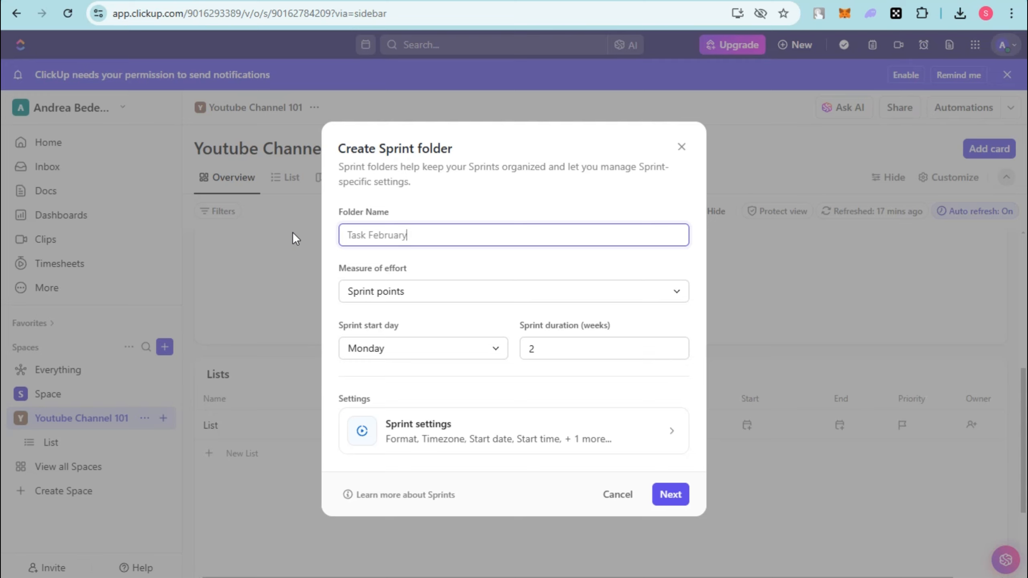
Choose Sprint points as the measure of effort and Monday as the start day, and set the sprint duration to 4 weeks.
{"action": "left_click", "coordinate": [430, 297]}
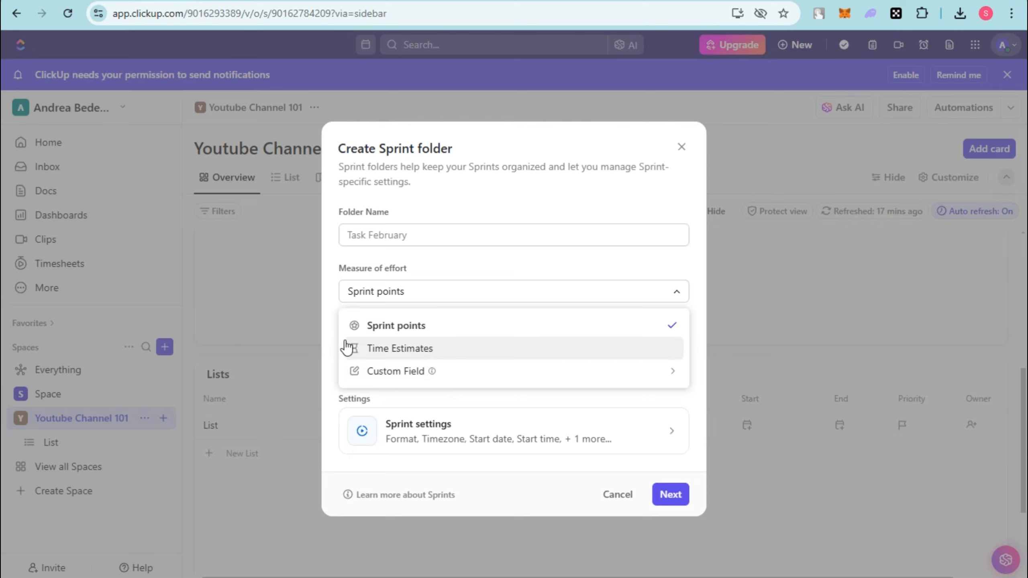
{"action": "left_click", "coordinate": [349, 325]}
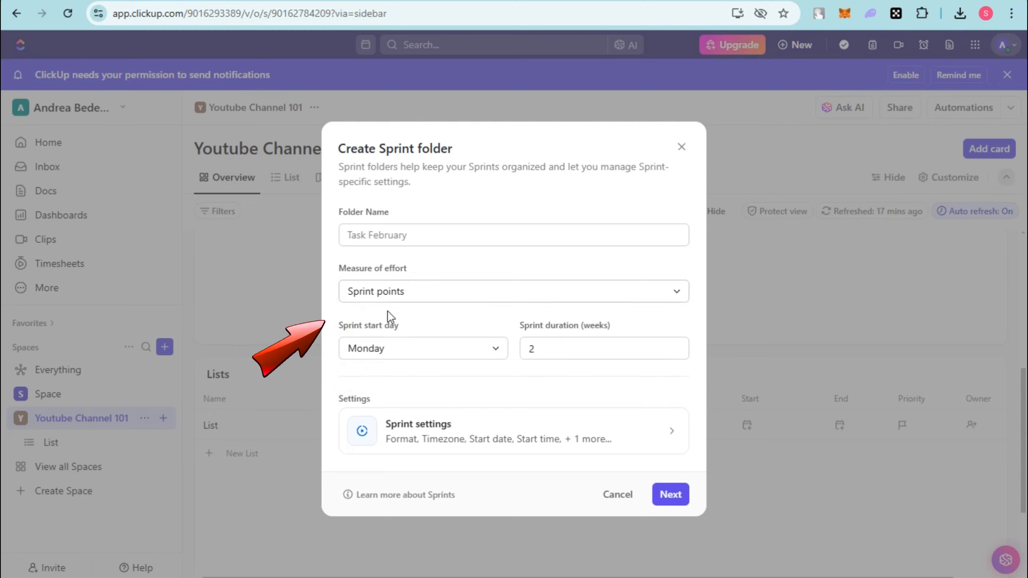
{"action": "left_click", "coordinate": [485, 350]}
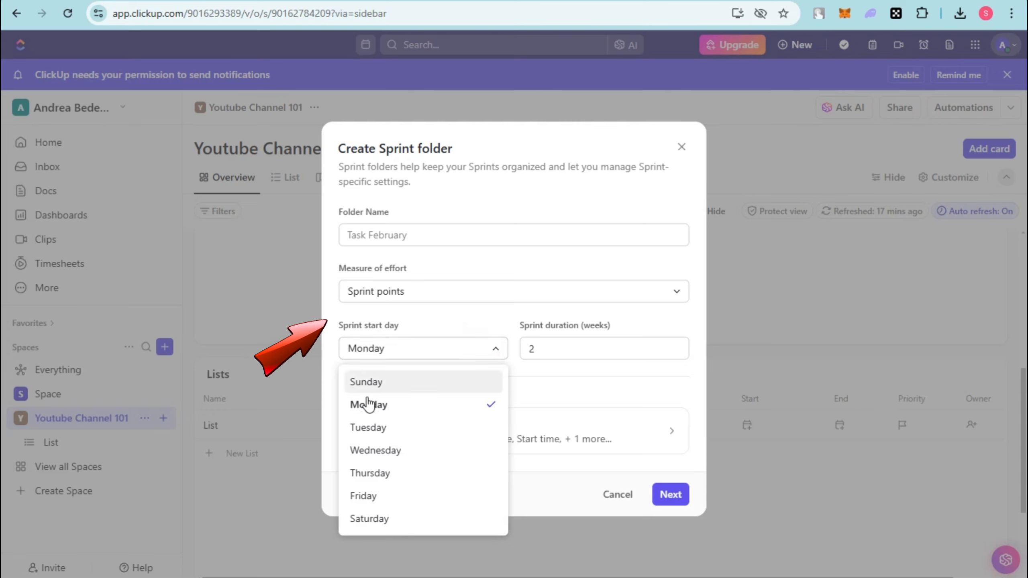
{"action": "left_click", "coordinate": [390, 407]}
{"action": "left_click", "coordinate": [565, 353]}
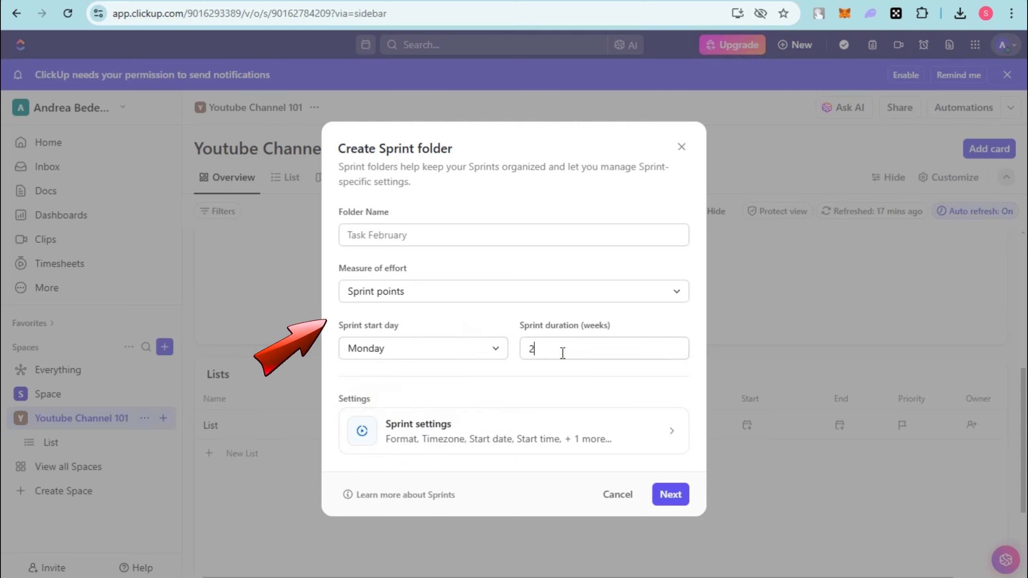
{"action": "key", "text": "BackSpace"}
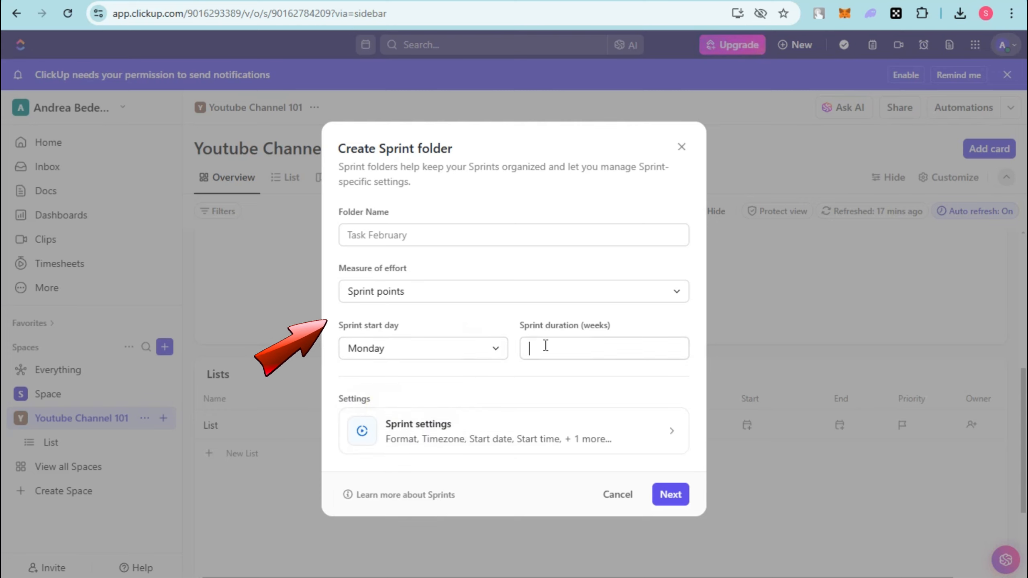
{"action": "type", "text": "4"}
Set the sprint date format to DD/MM in the sprint settings and proceed to the sprint automations.
{"action": "left_click", "coordinate": [543, 434]}
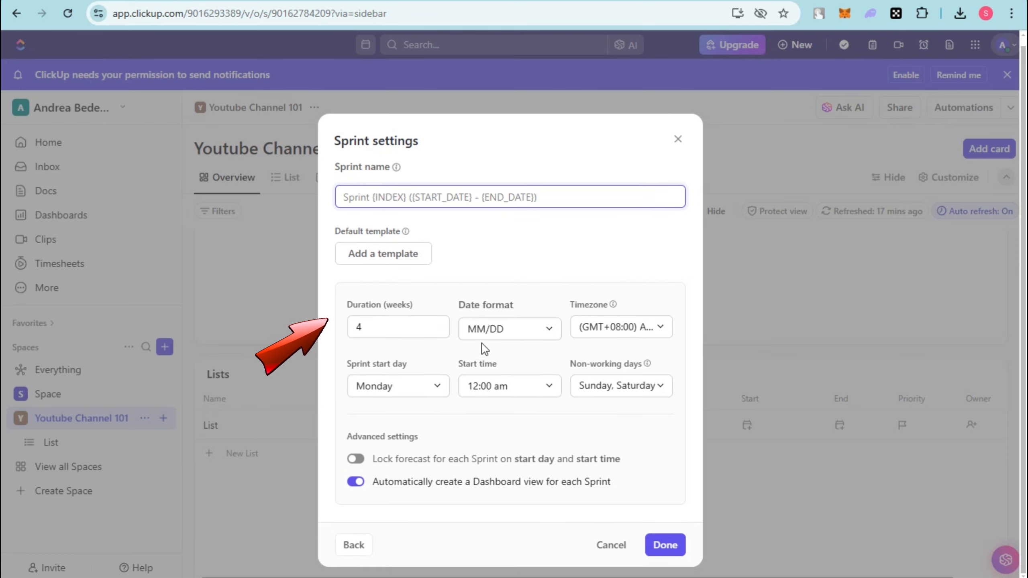
{"action": "left_click", "coordinate": [542, 329]}
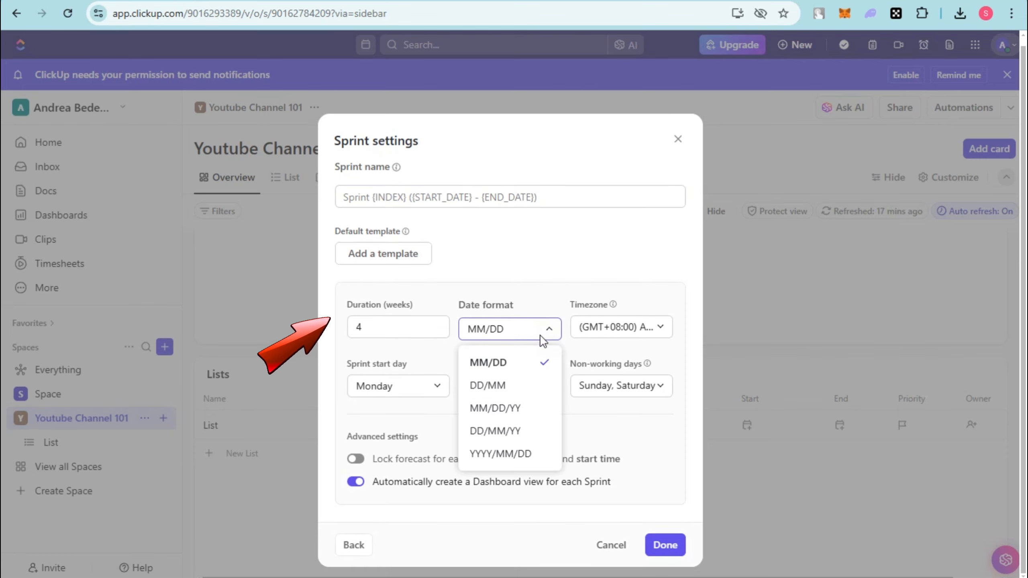
{"action": "left_click", "coordinate": [511, 386]}
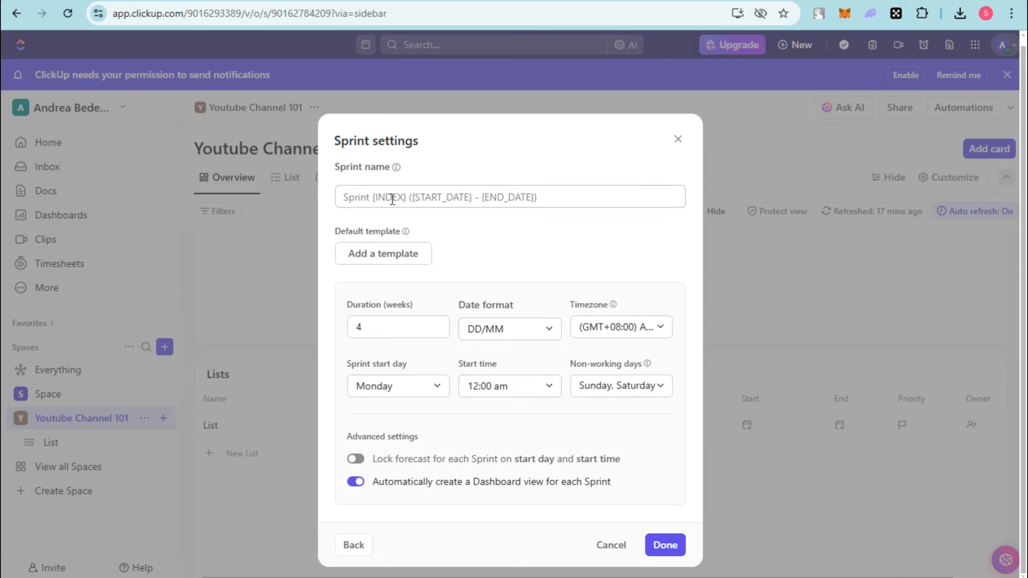
{"action": "left_click", "coordinate": [664, 544]}
{"action": "left_click", "coordinate": [670, 494]}
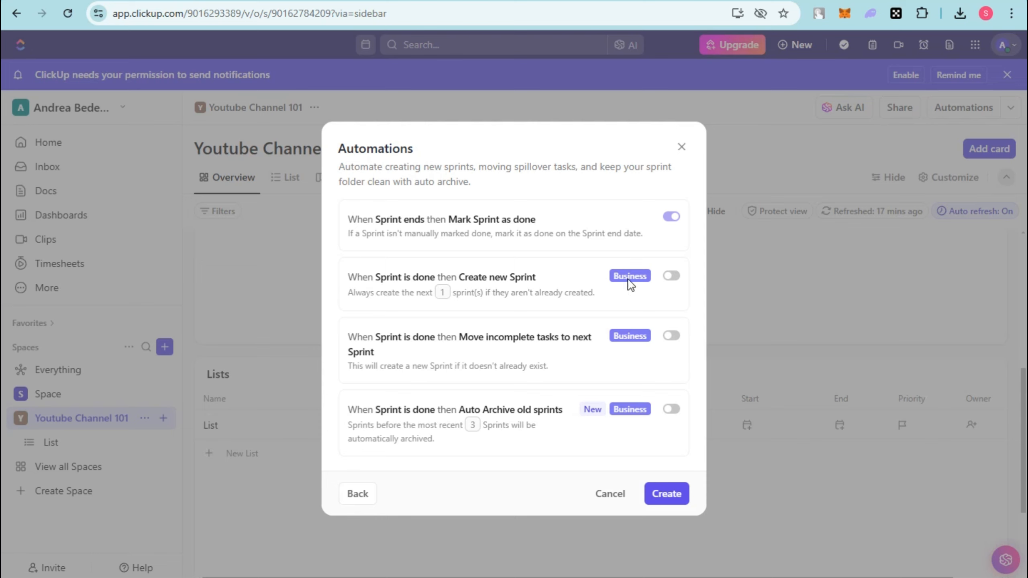
Create the Task February sprint folder with only the Mark Sprint as done automation enabled, and start a new To Do task in Sprint 1.
{"action": "mouse_move", "coordinate": [672, 278]}
{"action": "left_click", "coordinate": [682, 506]}
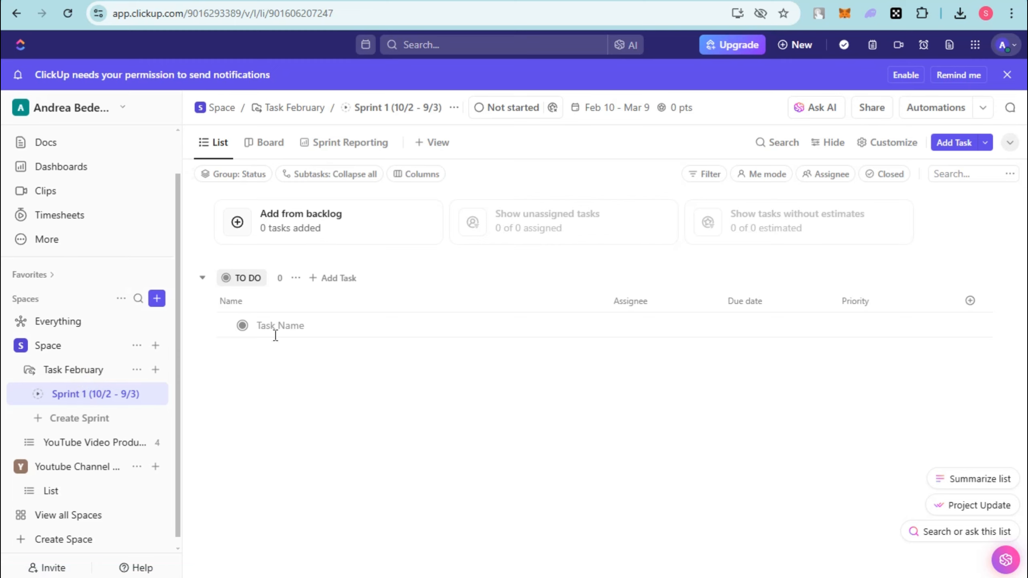
{"action": "left_click", "coordinate": [339, 278]}
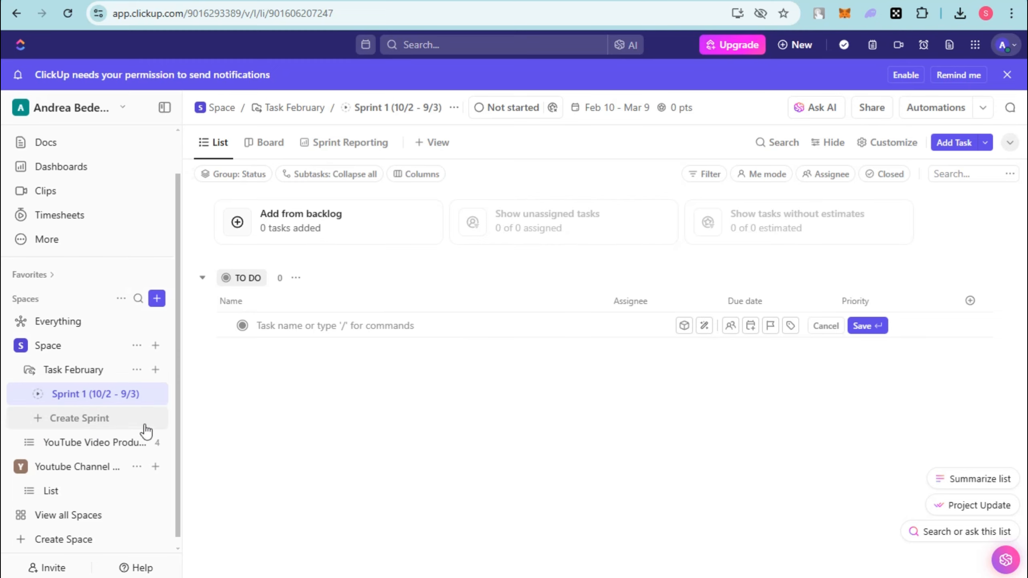
Start a second sprint in the Task February folder and apply the ClickUp template 75 Hard Wellness Challenge to it.
{"action": "left_click", "coordinate": [39, 423]}
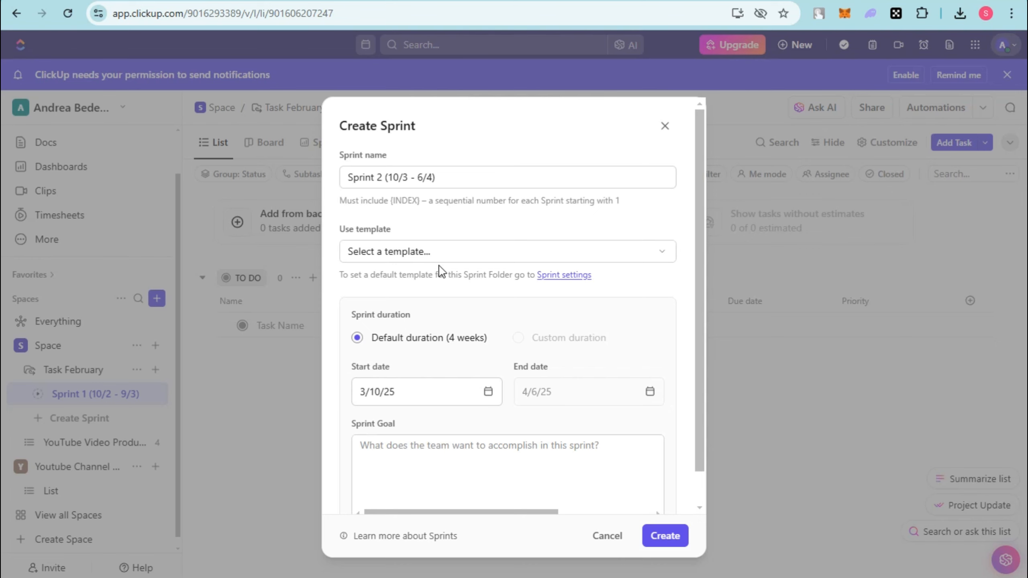
{"action": "left_click", "coordinate": [439, 245]}
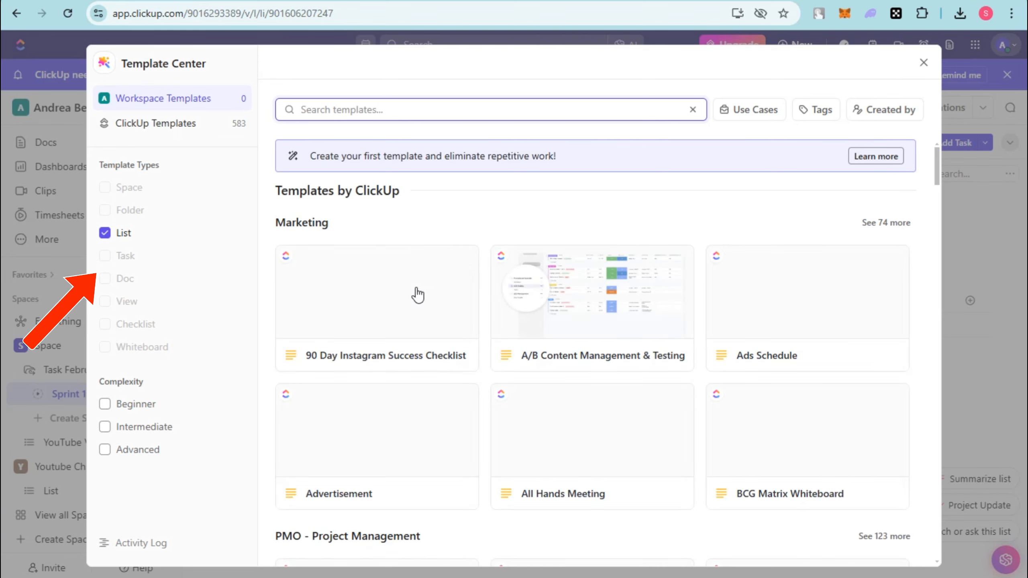
{"action": "scroll", "coordinate": [572, 404], "scroll_direction": "down", "scroll_amount": 3}
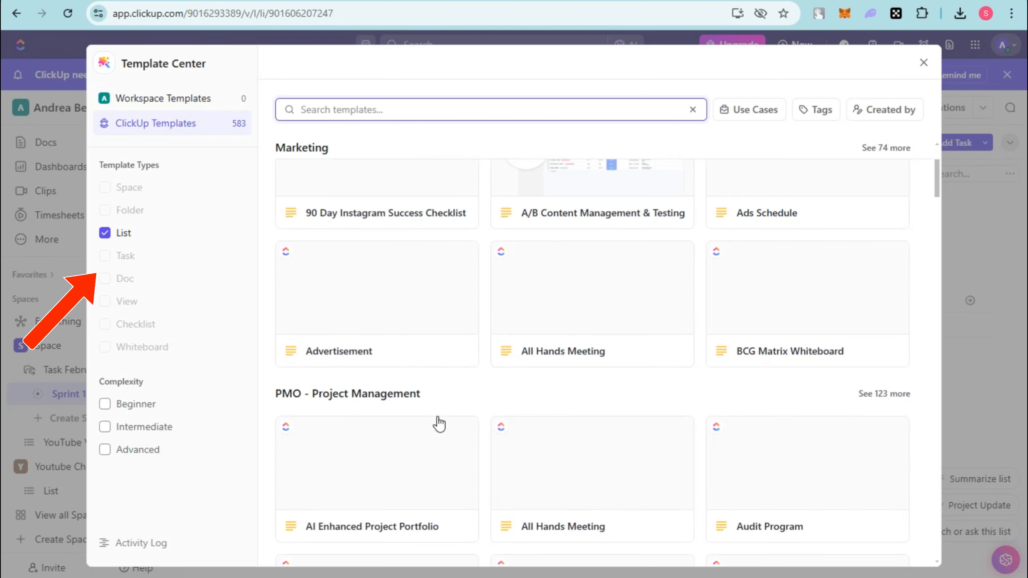
{"action": "scroll", "coordinate": [439, 424], "scroll_direction": "down", "scroll_amount": 5}
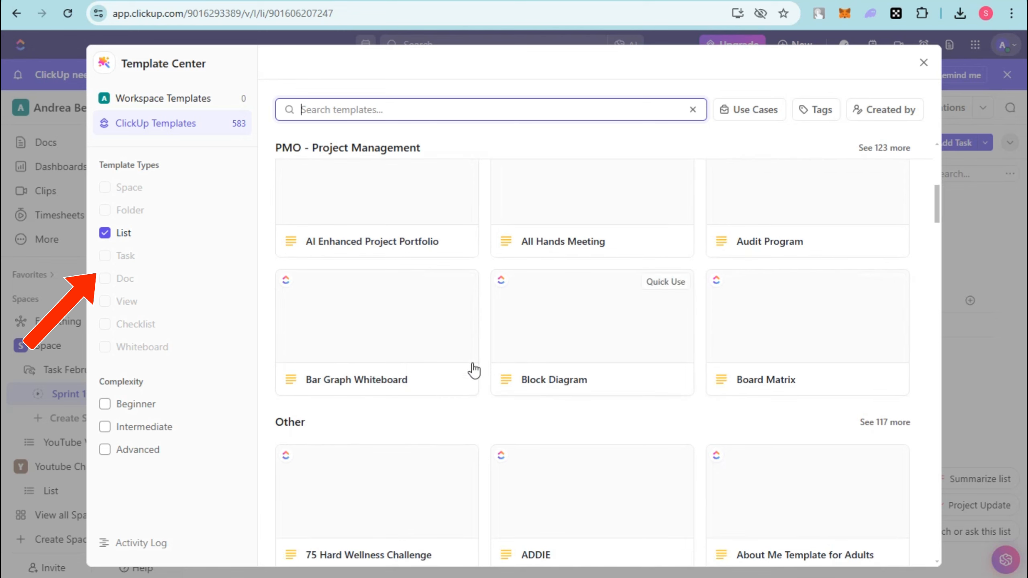
{"action": "left_click", "coordinate": [408, 513]}
{"action": "left_click", "coordinate": [713, 123]}
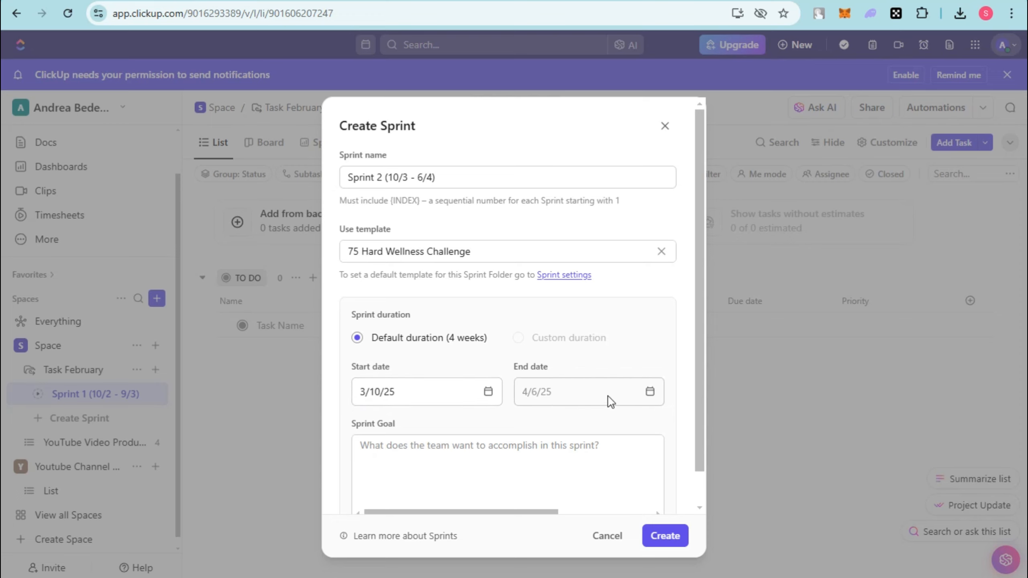
Create the sprint with the default 4-week duration from 3/10/25 to 4/6/25, leaving the sprint goal empty.
{"action": "left_click", "coordinate": [618, 395]}
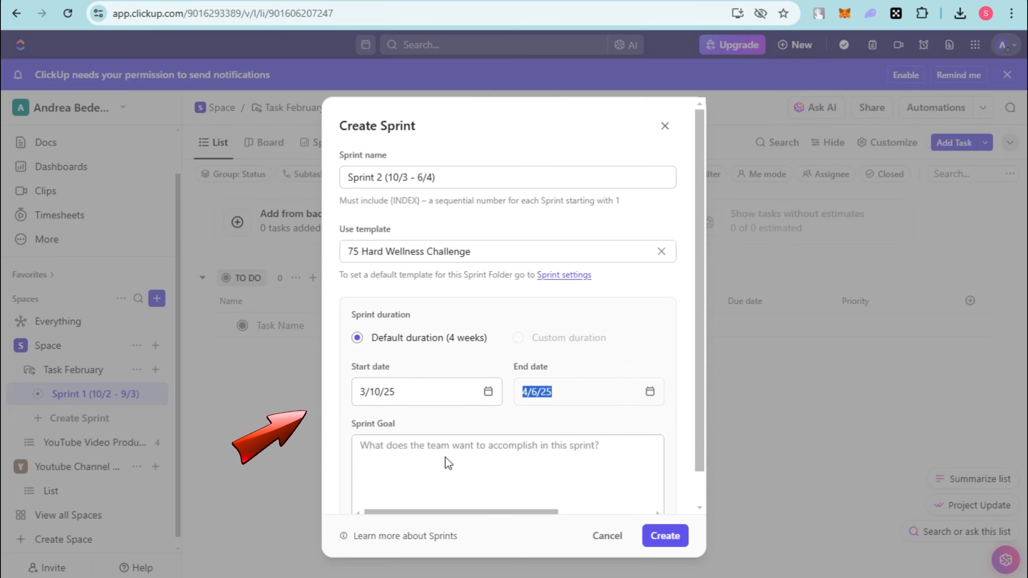
{"action": "scroll", "coordinate": [448, 461], "scroll_direction": "down", "scroll_amount": 1}
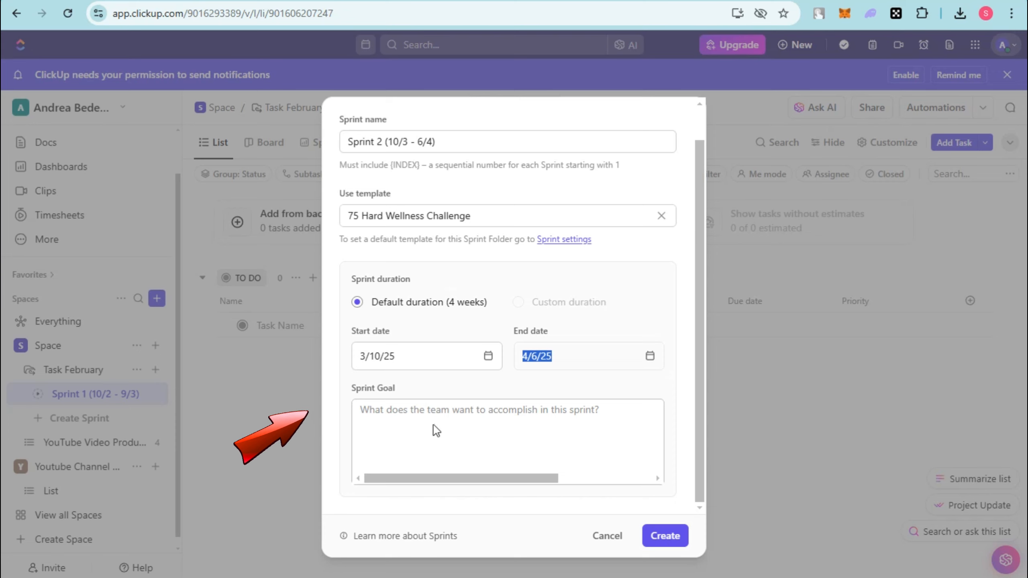
{"action": "key", "text": "F10"}
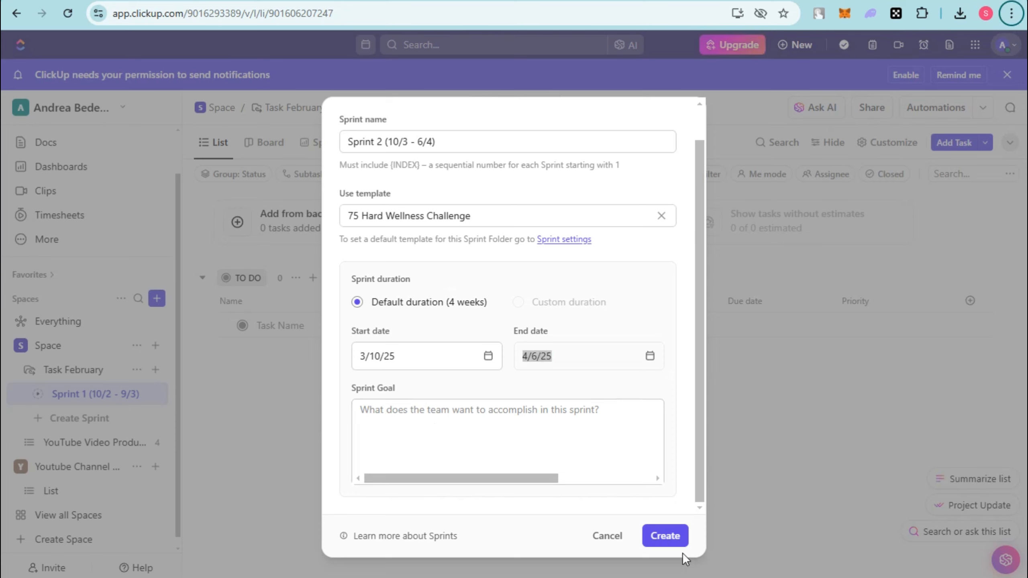
{"action": "left_click", "coordinate": [664, 535]}
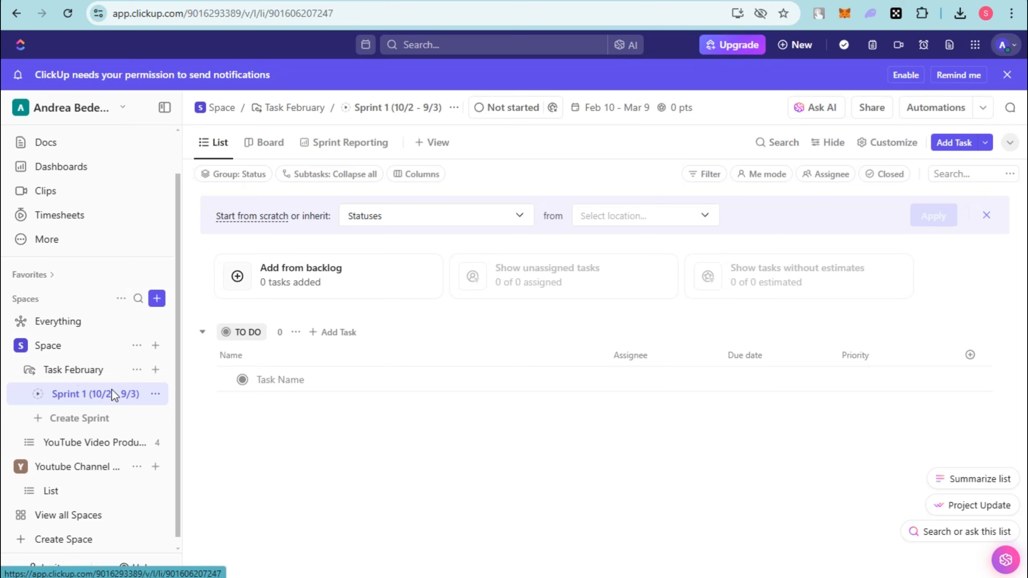
Start another sprint in the Task February folder and apply the All Hands Meeting template, keeping the default sprint name.
{"action": "left_click", "coordinate": [155, 369]}
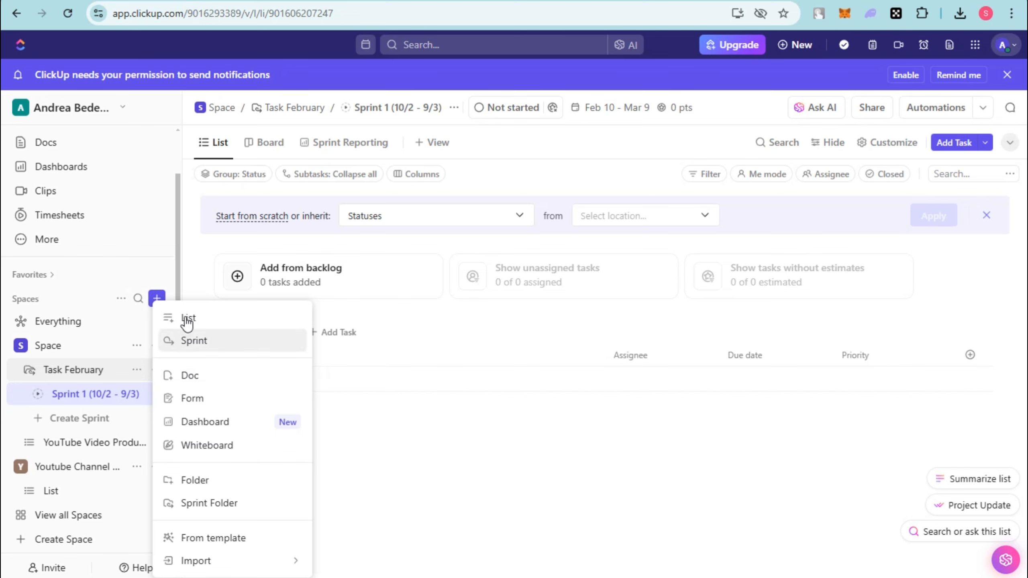
{"action": "left_click", "coordinate": [190, 340]}
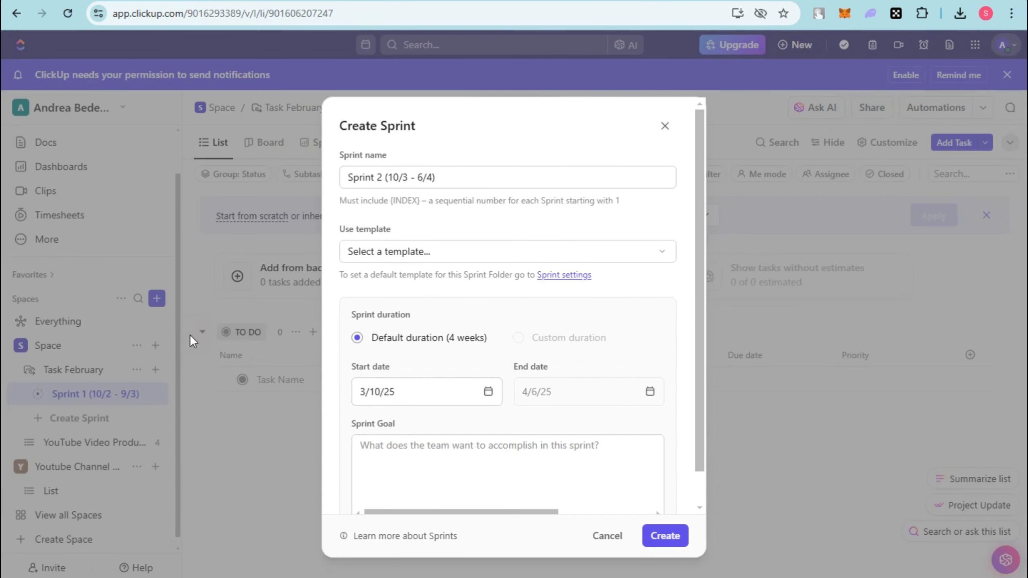
{"action": "left_click", "coordinate": [384, 182]}
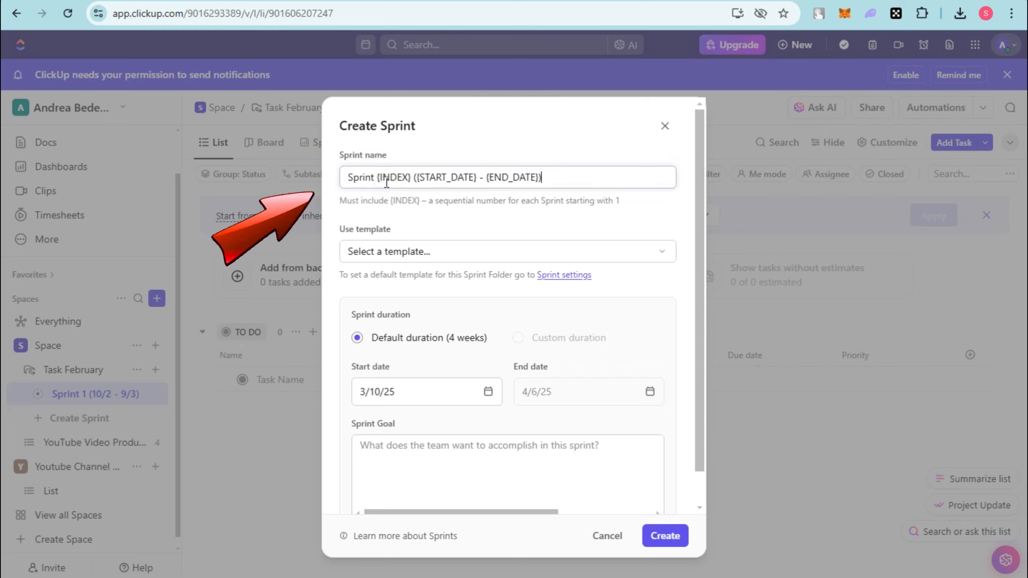
{"action": "left_click", "coordinate": [505, 224]}
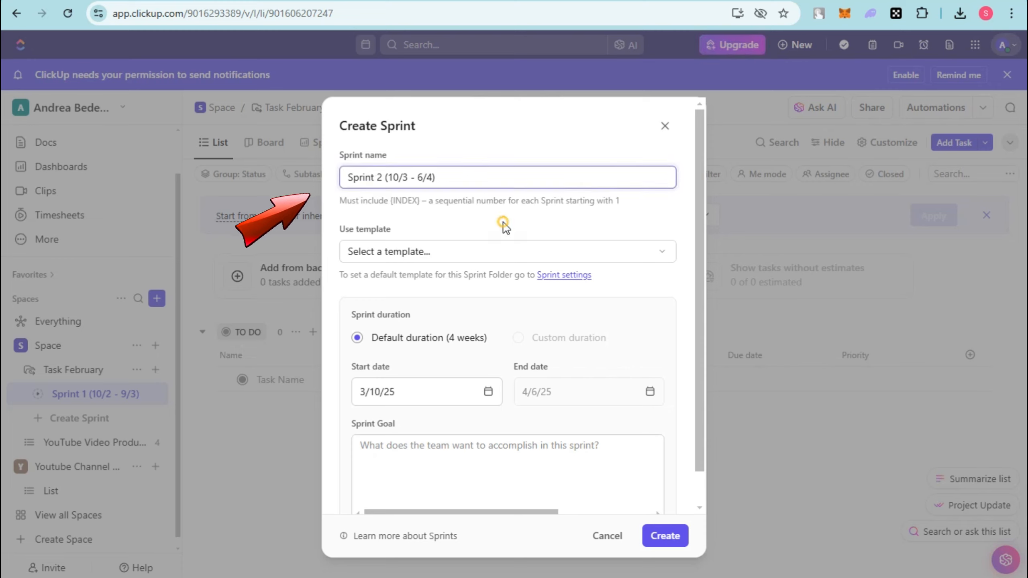
{"action": "left_click", "coordinate": [379, 255]}
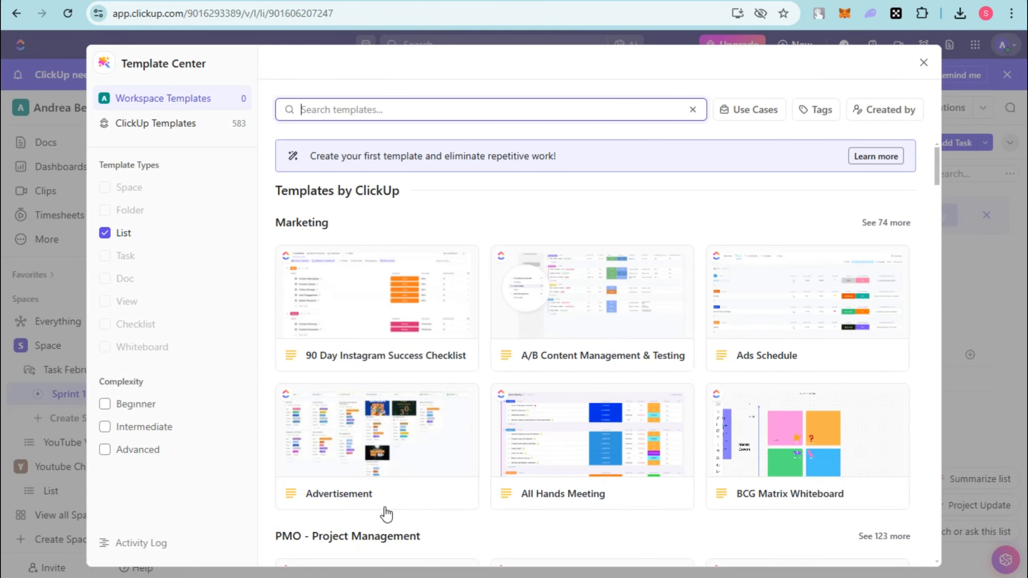
{"action": "left_click", "coordinate": [570, 436]}
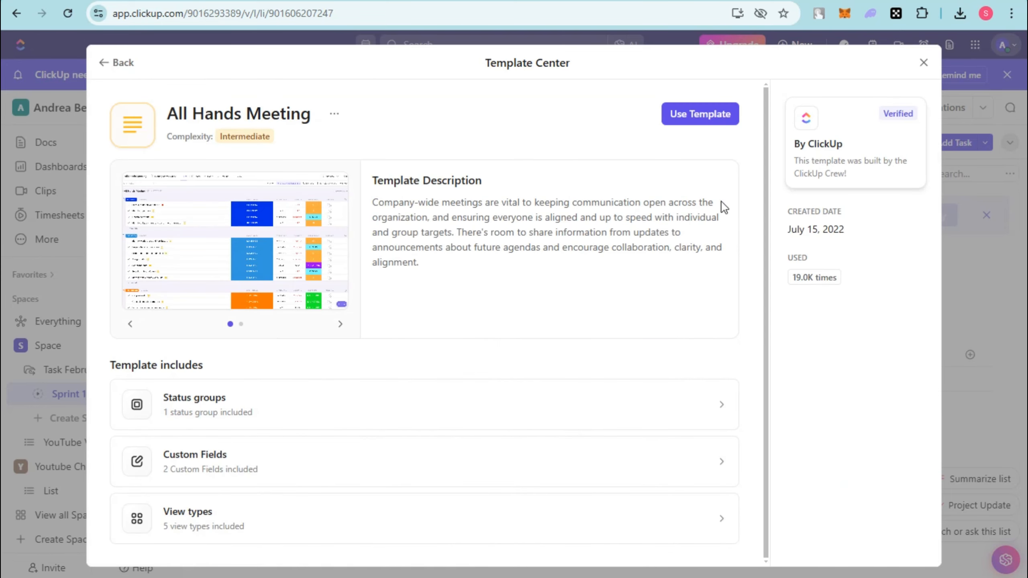
{"action": "left_click", "coordinate": [700, 114]}
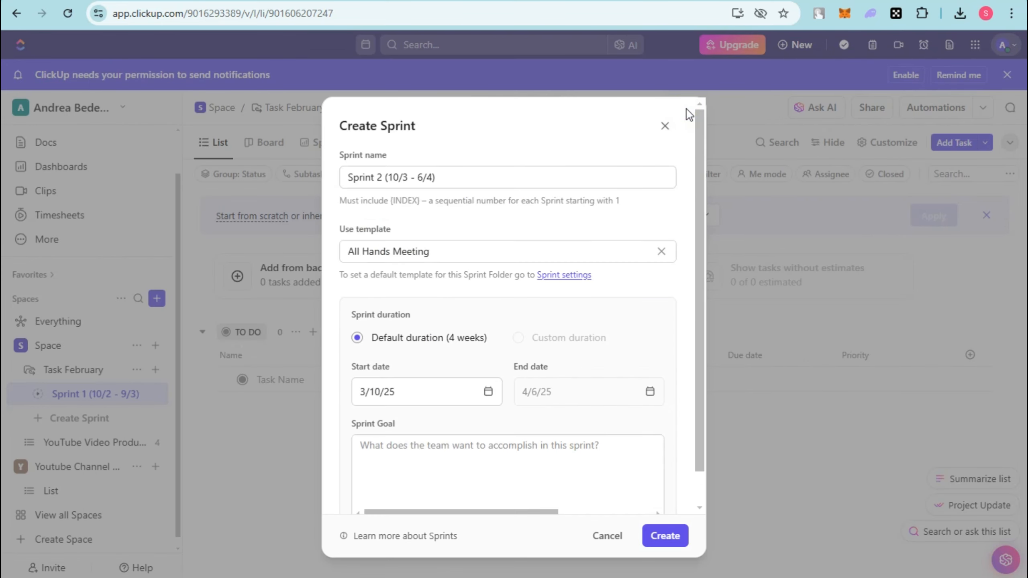
Keep 3/10/25 as the start date and create the All Hands Meeting sprint with the default 4-week duration.
{"action": "left_click", "coordinate": [393, 401]}
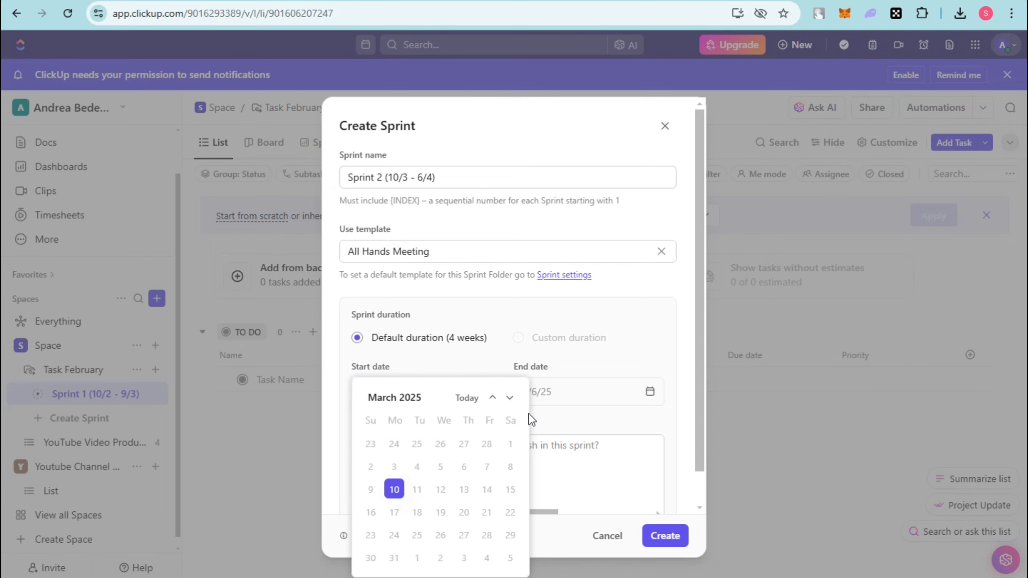
{"action": "left_click", "coordinate": [393, 489]}
{"action": "scroll", "coordinate": [445, 473], "scroll_direction": "down", "scroll_amount": 1}
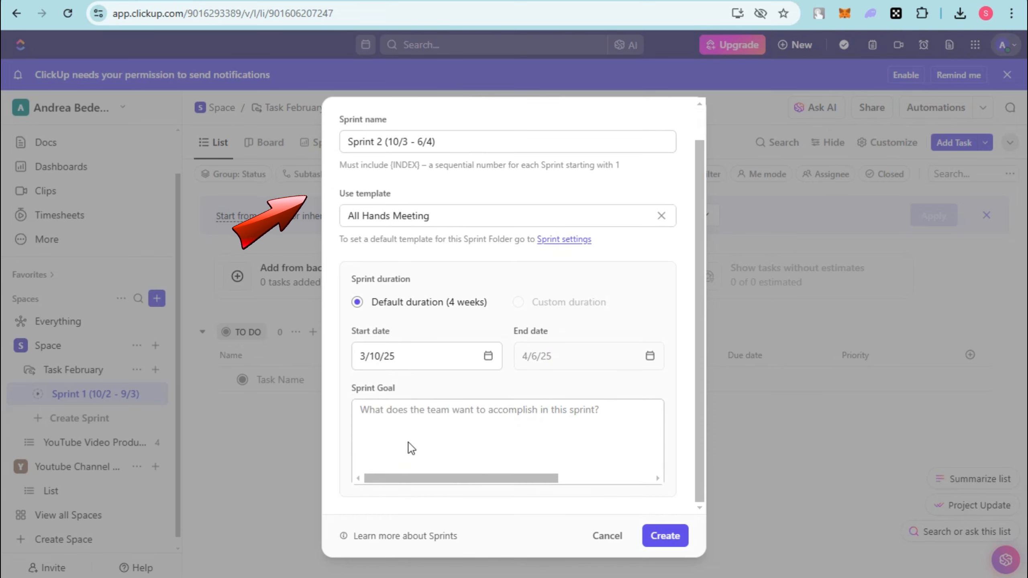
{"action": "left_click", "coordinate": [664, 536]}
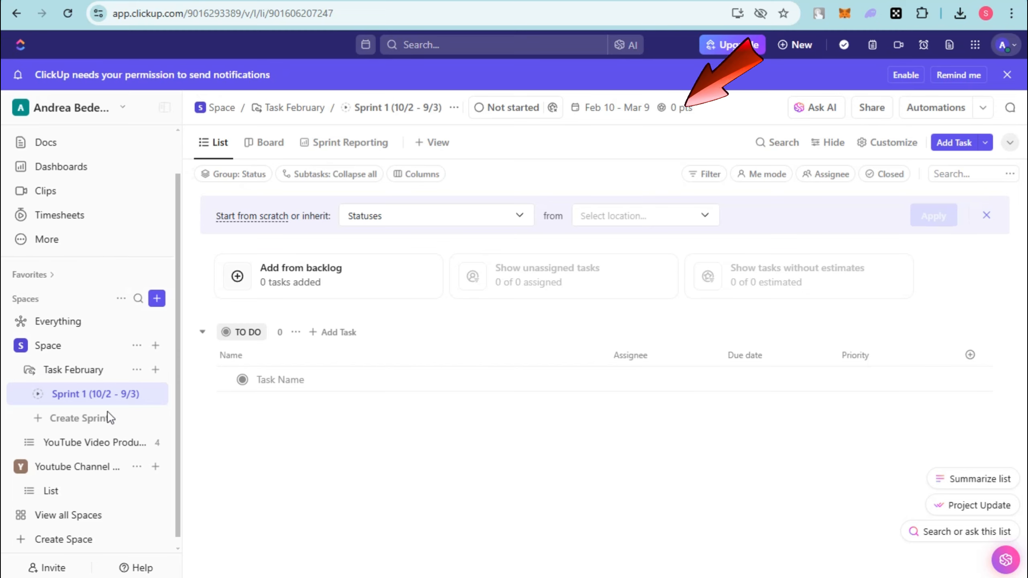
{"action": "left_click", "coordinate": [83, 369]}
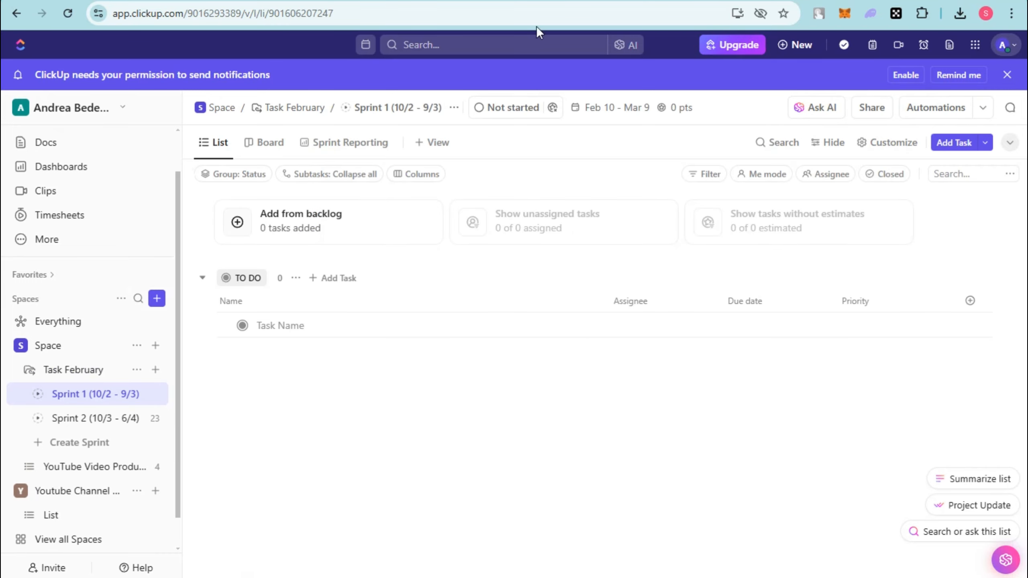
Try to rename the To Do status in Sprint 1 as PLANNING AND RESEARCH.
{"action": "left_click", "coordinate": [244, 278]}
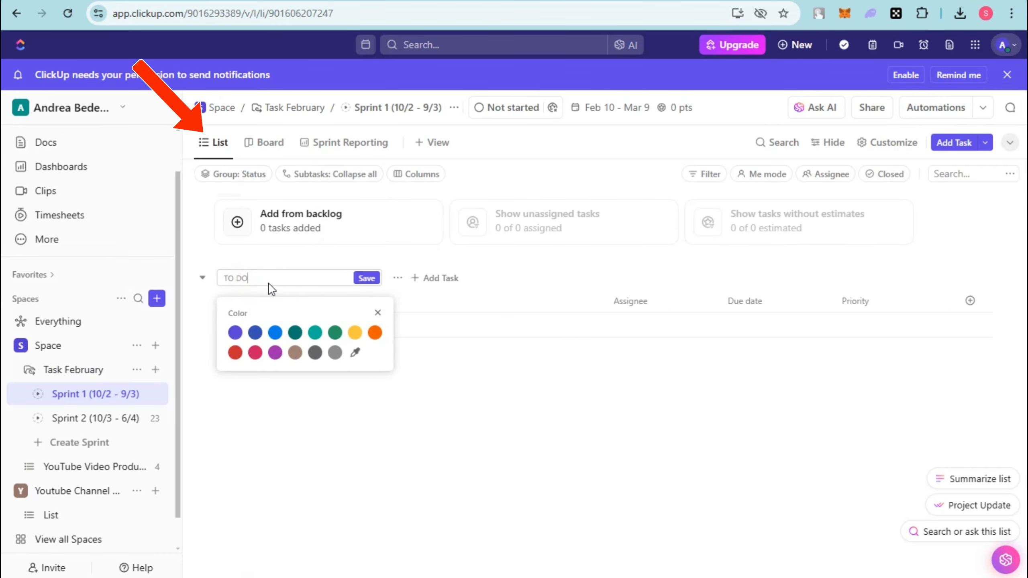
{"action": "type", "text": "PLANNING AND RESEARCH"}
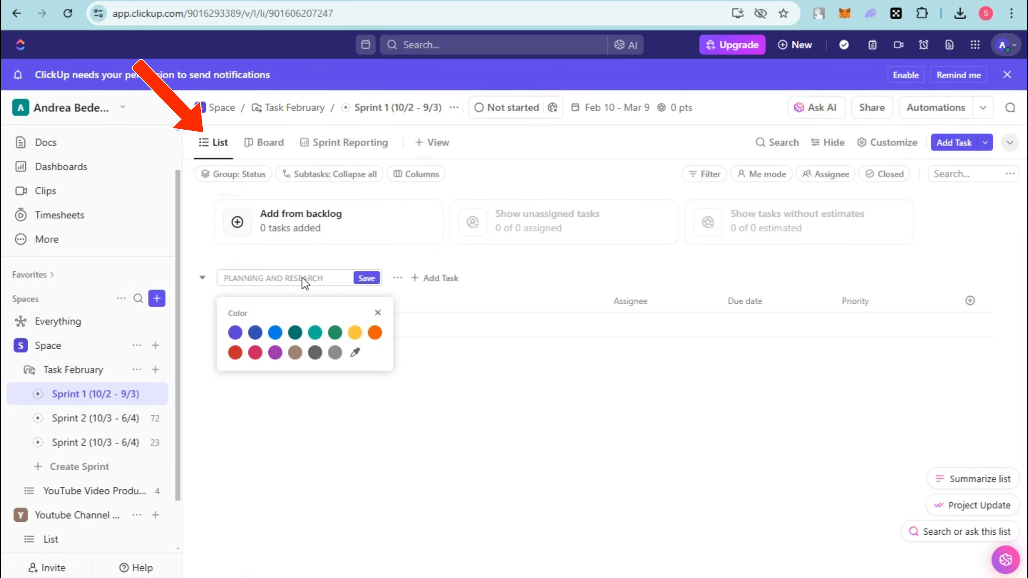
{"action": "left_click", "coordinate": [367, 279]}
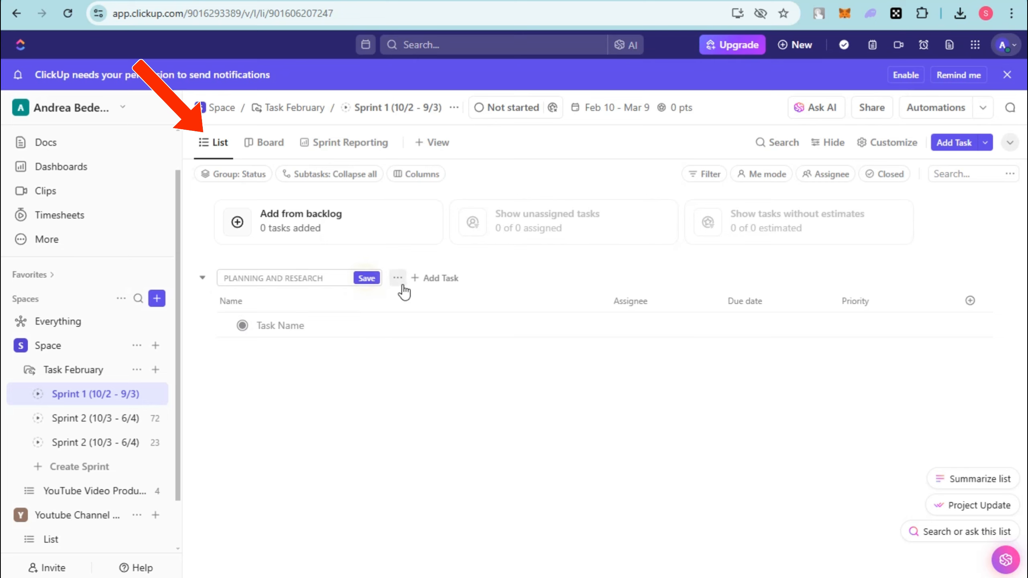
Add To Do tasks Brainstorm Video Ideas (Weekly), Keyword Research, Content Creation, Post-Production Optimization, and Video Title and Description to Sprint 1.
{"action": "left_click", "coordinate": [434, 279]}
{"action": "type", "text": "Brainstorm Video Ideas (Weekly)"}
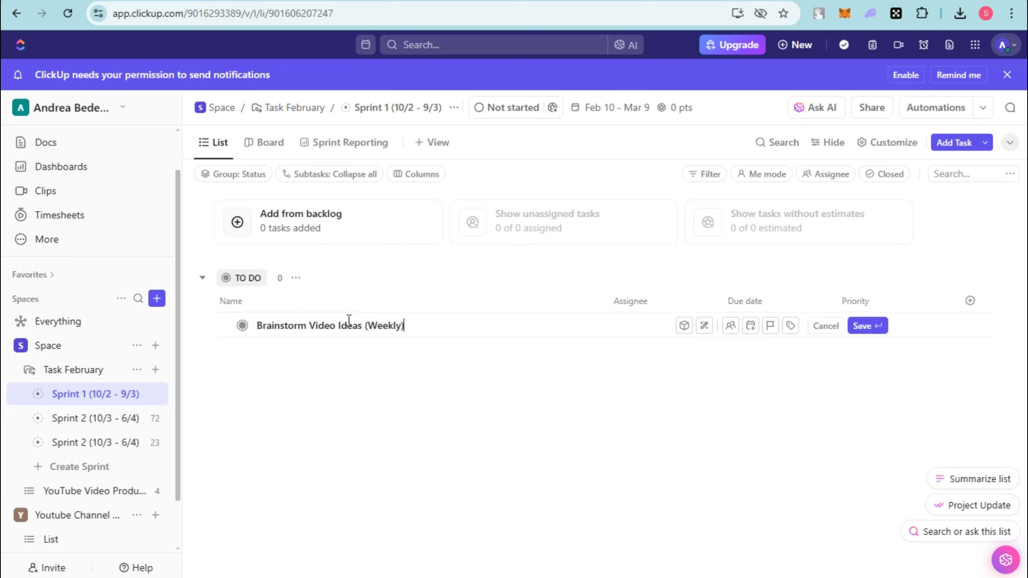
{"action": "key", "text": "Return"}
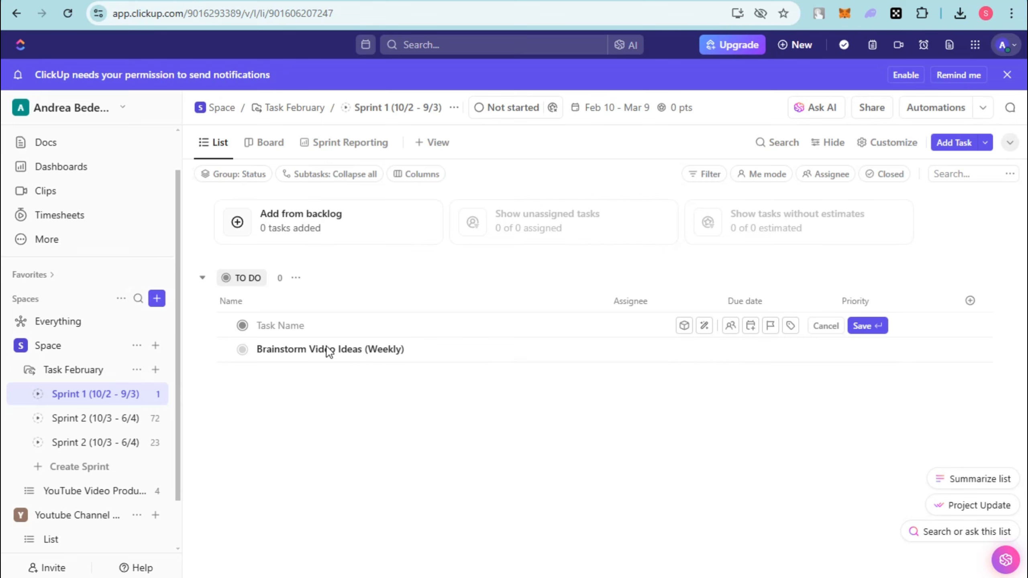
{"action": "left_click", "coordinate": [319, 324]}
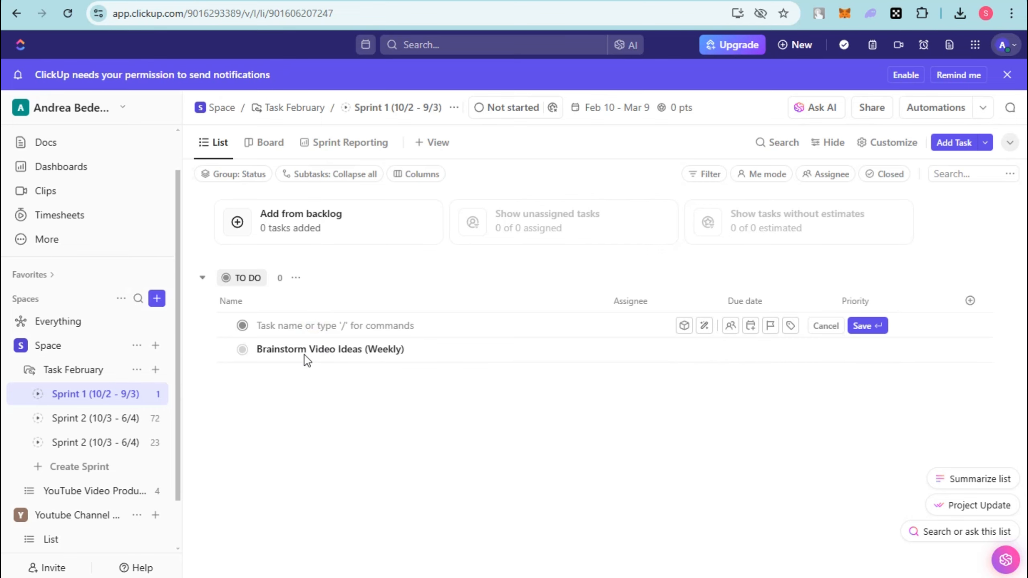
{"action": "left_click", "coordinate": [317, 385]}
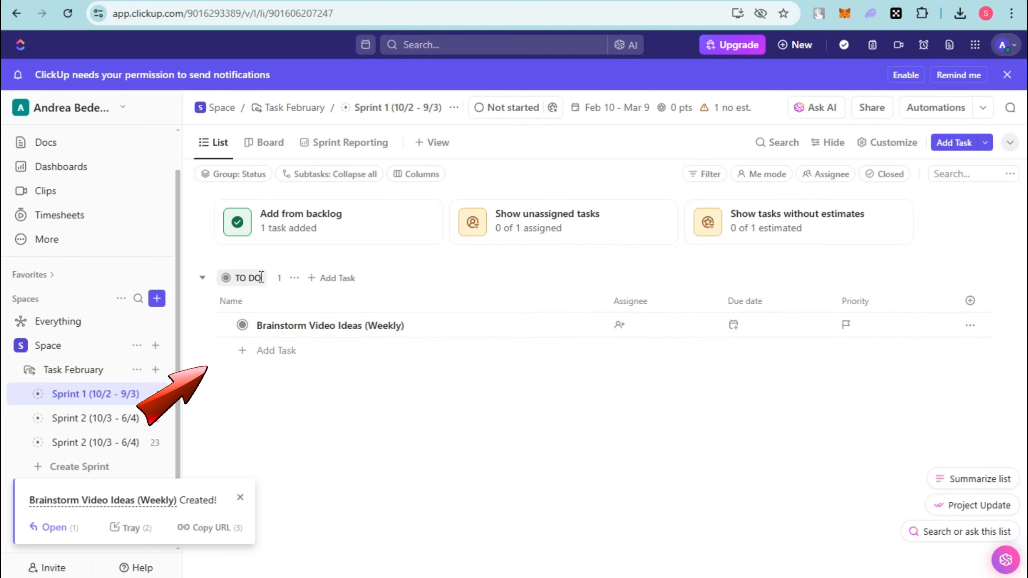
{"action": "left_click", "coordinate": [285, 352]}
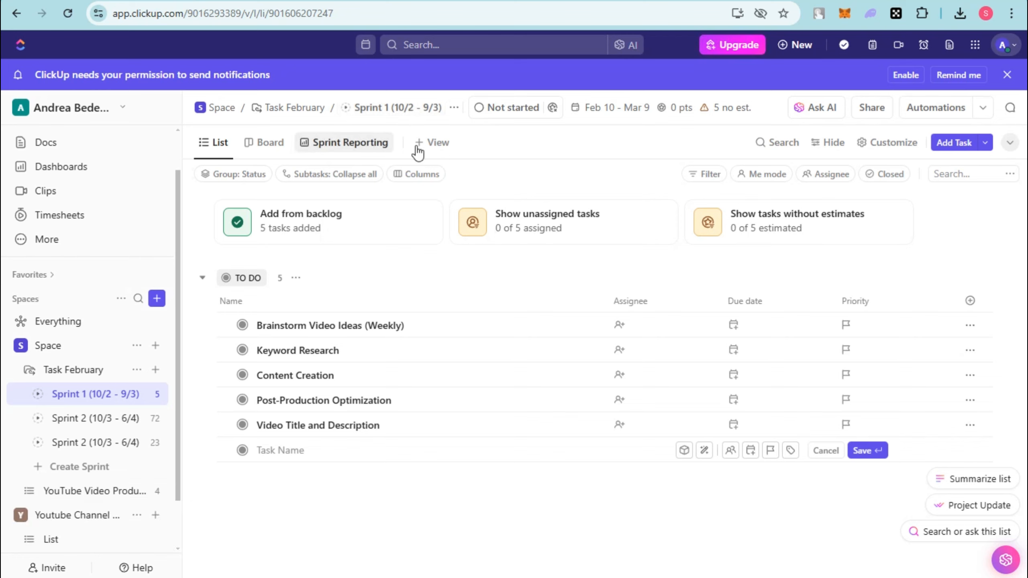
Look at Sprint 1 in the Board and Sprint Reporting views, and return to the List view.
{"action": "left_click", "coordinate": [269, 146]}
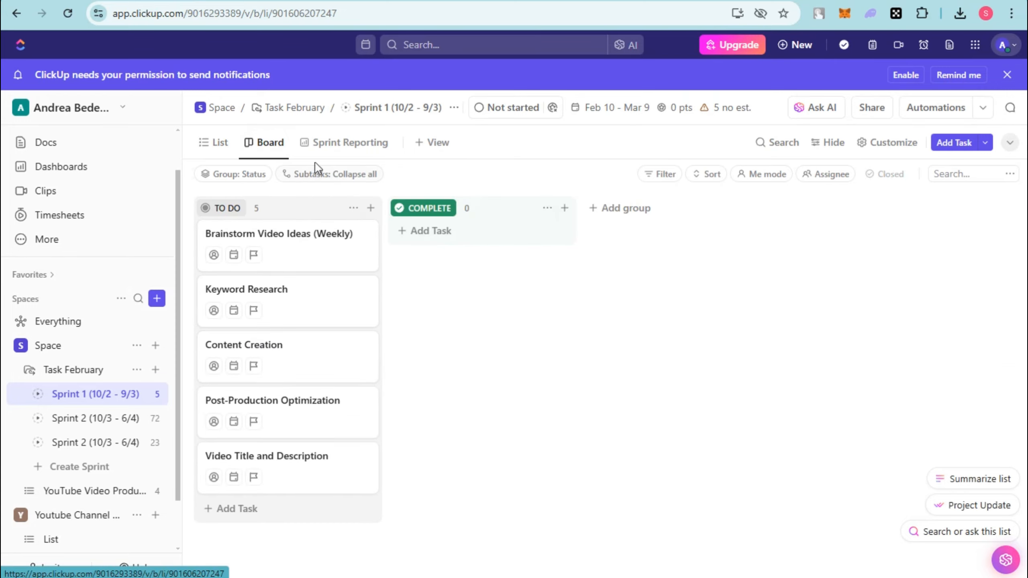
{"action": "left_click", "coordinate": [326, 152]}
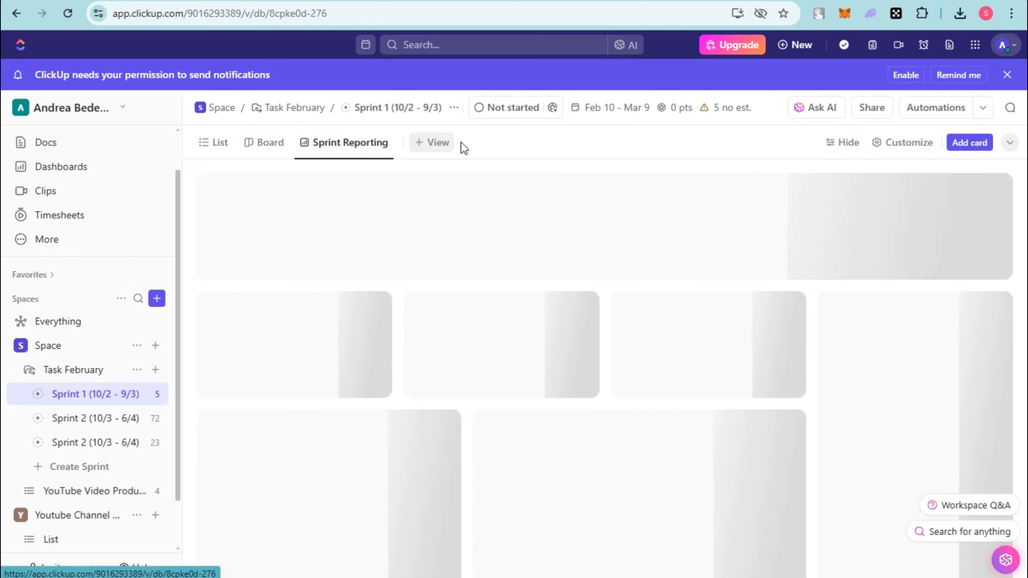
{"action": "left_click", "coordinate": [218, 145]}
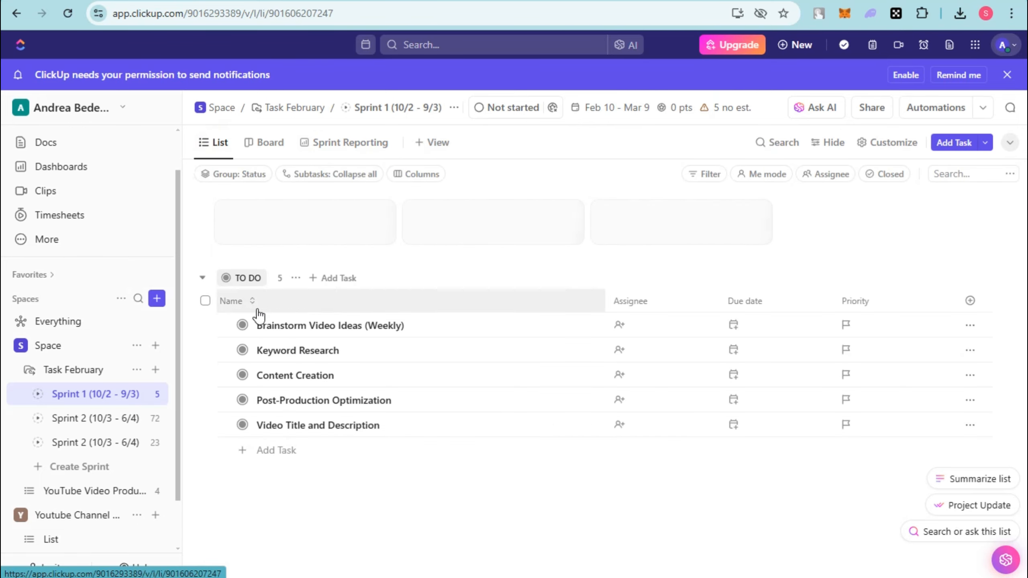
Assign team members to the five To Do tasks in Sprint 1, inviting people by e-mail address where needed.
{"action": "left_click", "coordinate": [619, 326]}
{"action": "left_click", "coordinate": [806, 201]}
{"action": "left_click", "coordinate": [699, 352]}
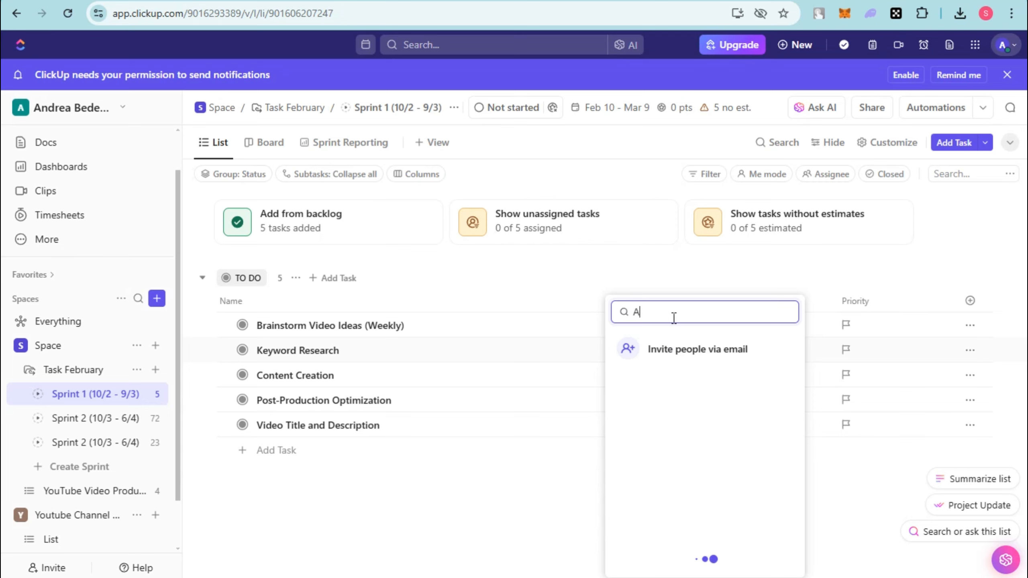
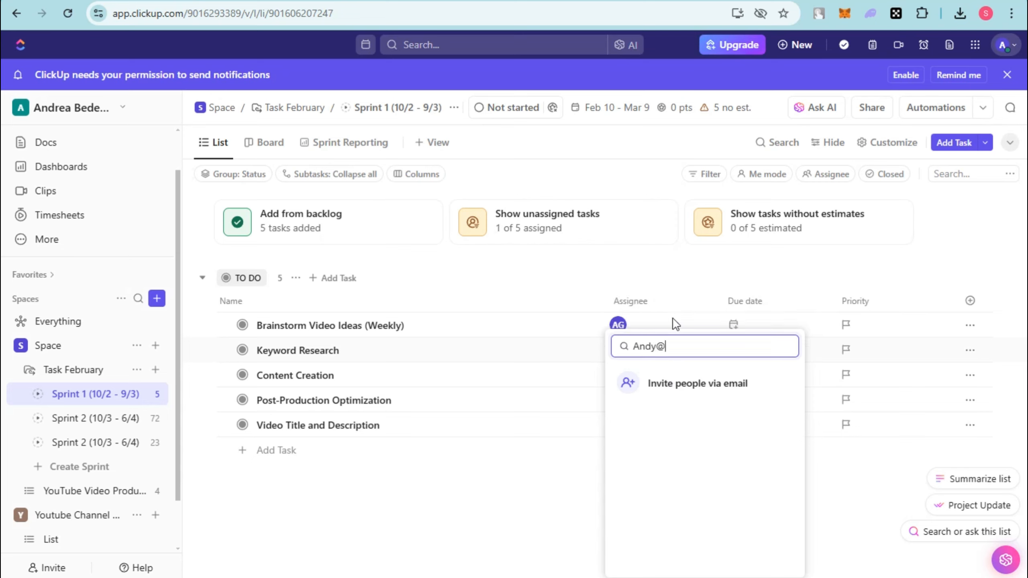
{"action": "key", "text": "Return"}
{"action": "left_click", "coordinate": [620, 375]}
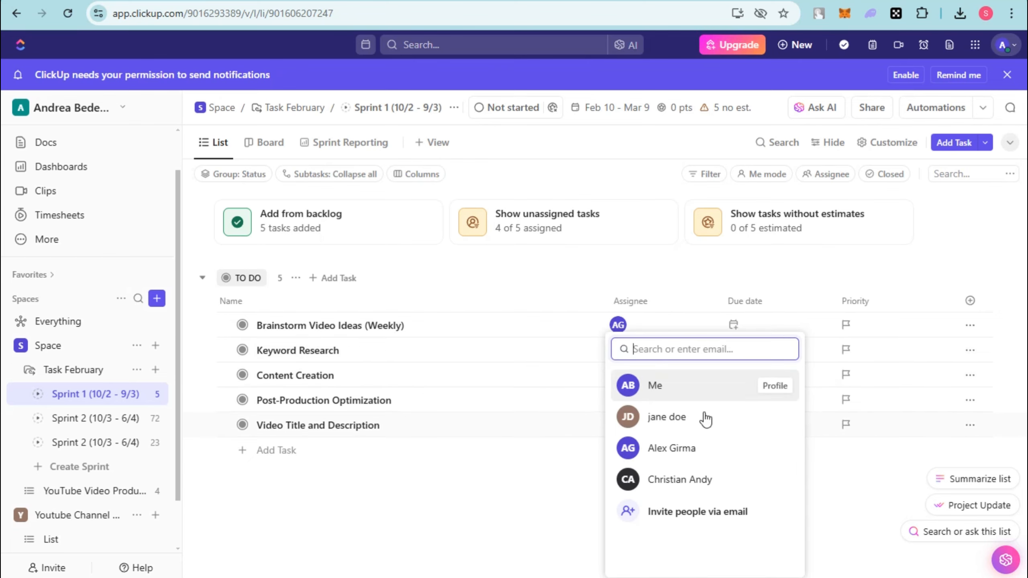
{"action": "left_click", "coordinate": [667, 389]}
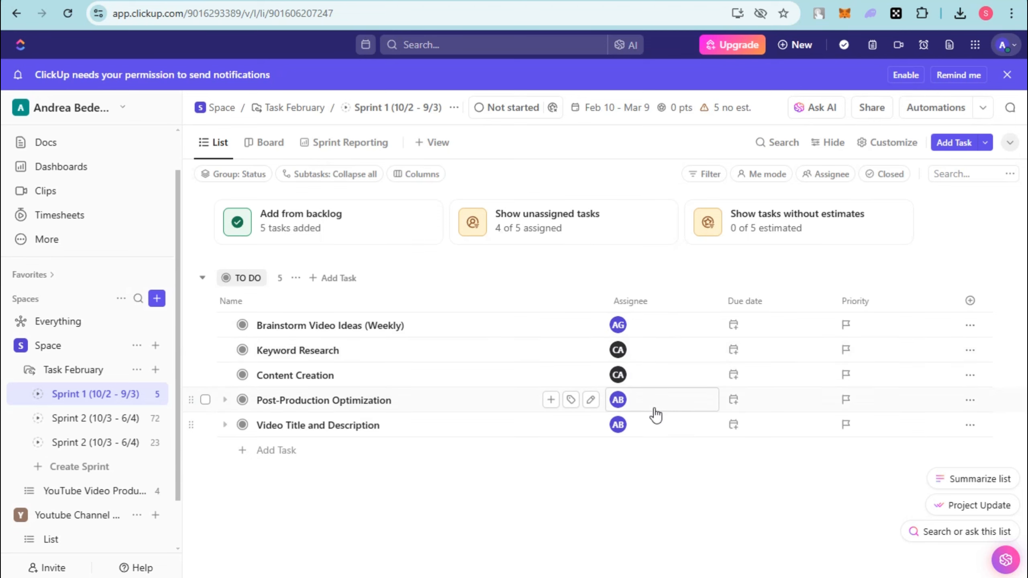
Set the due dates to Feb 21 for Brainstorm Video Ideas (Weekly), Feb 20 for Keyword Research, and Feb 28 for Content Creation.
{"action": "left_click", "coordinate": [770, 333]}
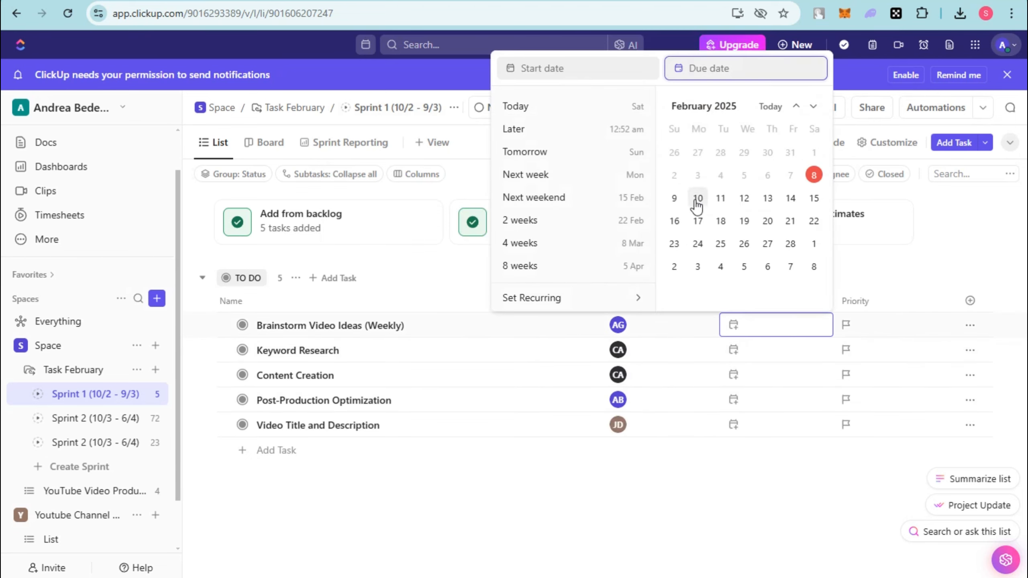
{"action": "left_click", "coordinate": [790, 221]}
{"action": "left_click", "coordinate": [781, 351]}
{"action": "left_click", "coordinate": [768, 246]}
{"action": "left_click", "coordinate": [781, 377]}
{"action": "left_click", "coordinate": [790, 295]}
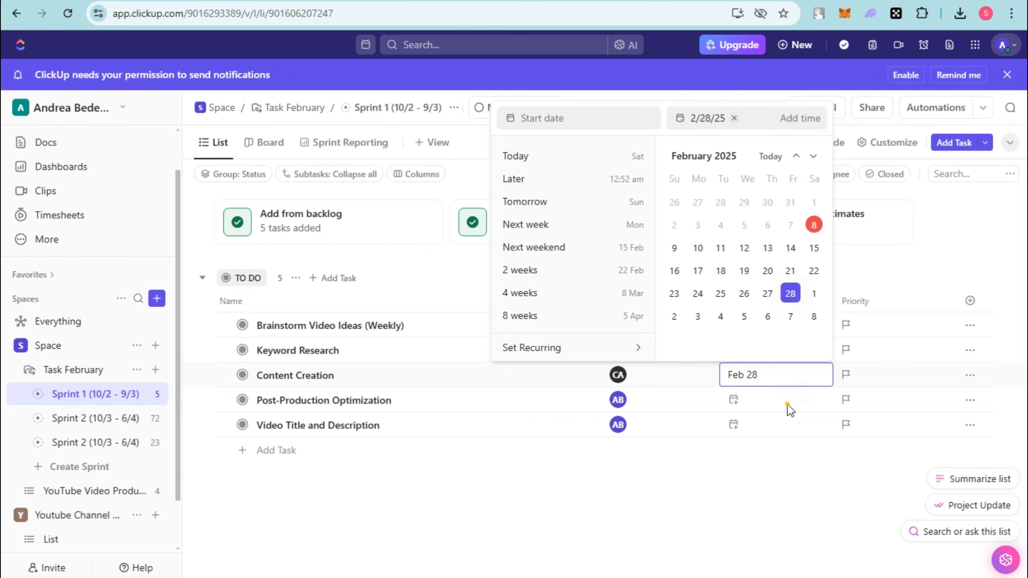
Set the due dates to Mar 2 for Post-Production Optimization and Feb 28 for Video Title and Description.
{"action": "left_click", "coordinate": [787, 405]}
{"action": "left_click", "coordinate": [783, 405]}
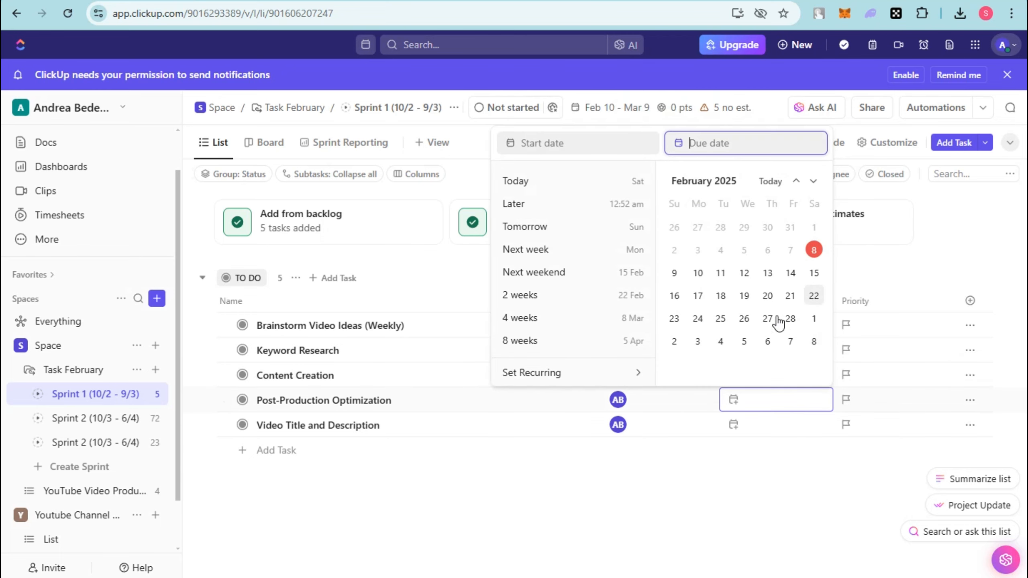
{"action": "left_click", "coordinate": [674, 341]}
{"action": "left_click", "coordinate": [771, 427]}
{"action": "left_click", "coordinate": [790, 344]}
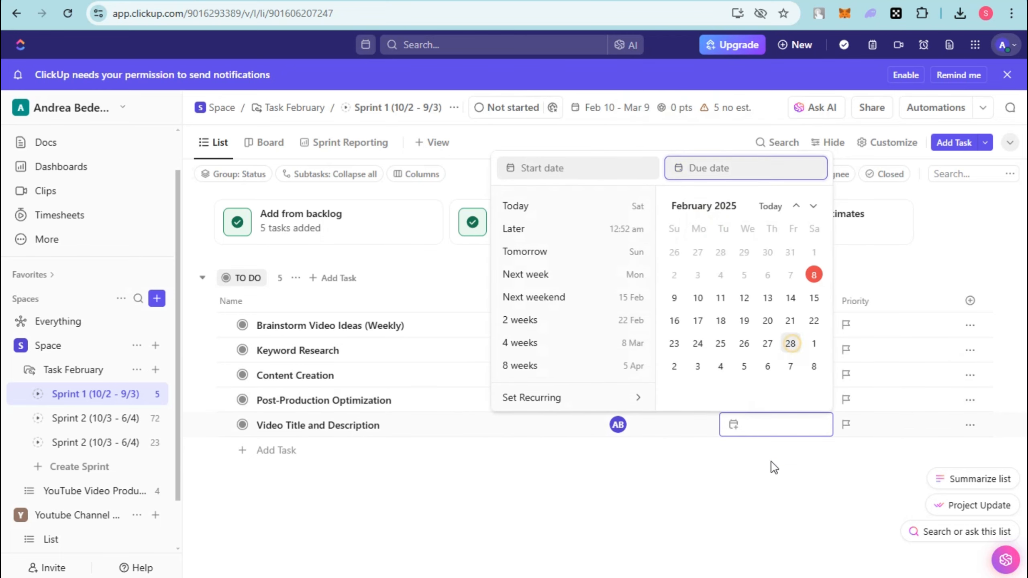
{"action": "left_click", "coordinate": [788, 474]}
Create a Money custom field named Budget for the Sprint 1 tasks, with USD as its currency.
{"action": "left_click", "coordinate": [970, 301]}
{"action": "scroll", "coordinate": [875, 487], "scroll_direction": "down", "scroll_amount": 3}
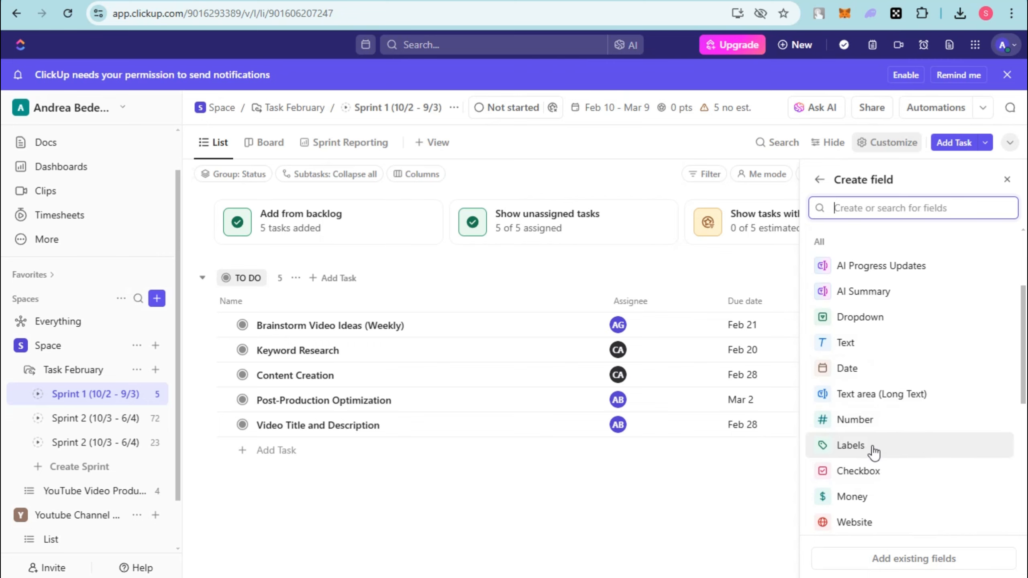
{"action": "scroll", "coordinate": [873, 452], "scroll_direction": "down", "scroll_amount": 2}
{"action": "scroll", "coordinate": [875, 462], "scroll_direction": "down", "scroll_amount": 2}
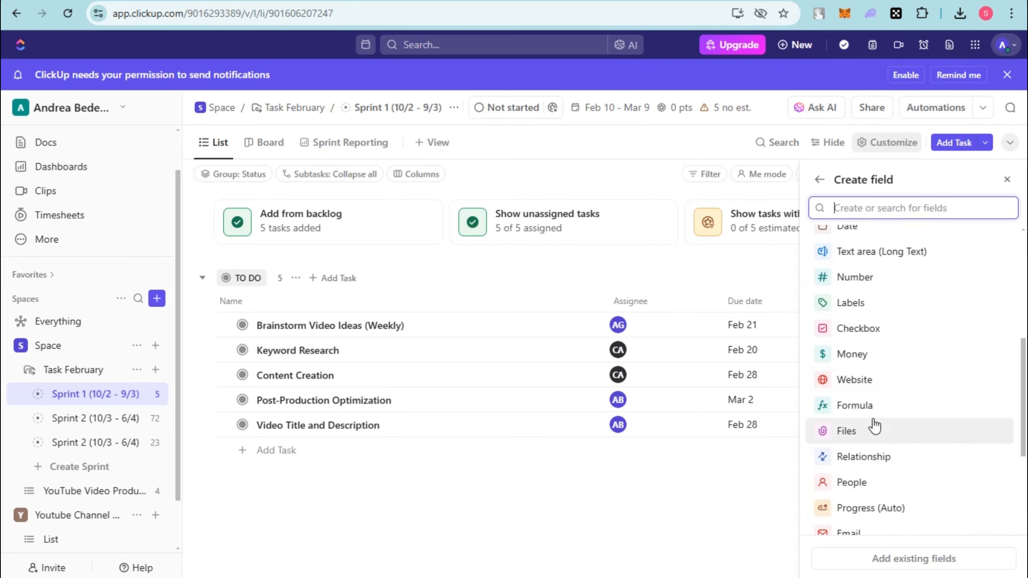
{"action": "left_click", "coordinate": [870, 353]}
{"action": "type", "text": "Budget"}
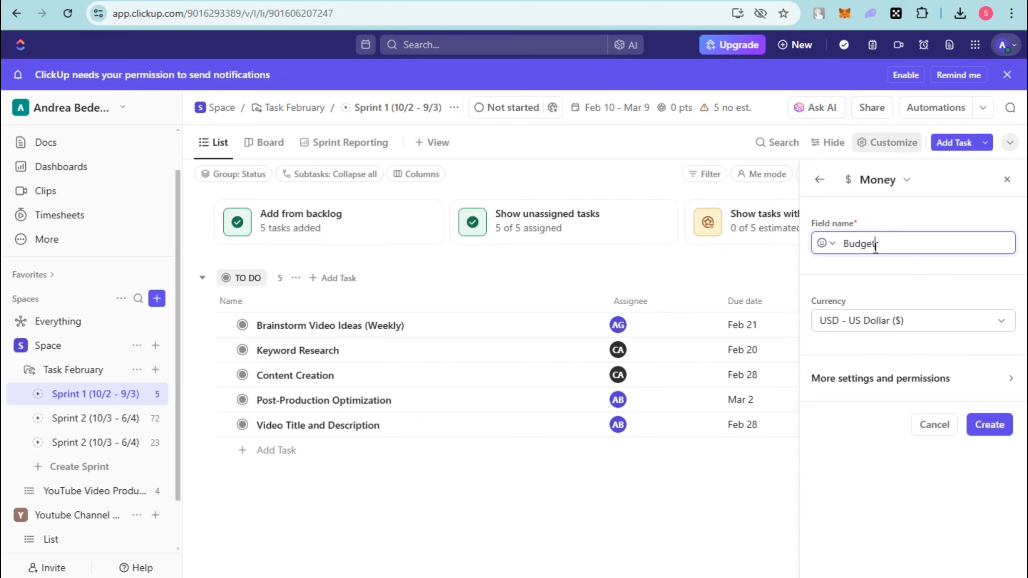
{"action": "key", "text": "Return"}
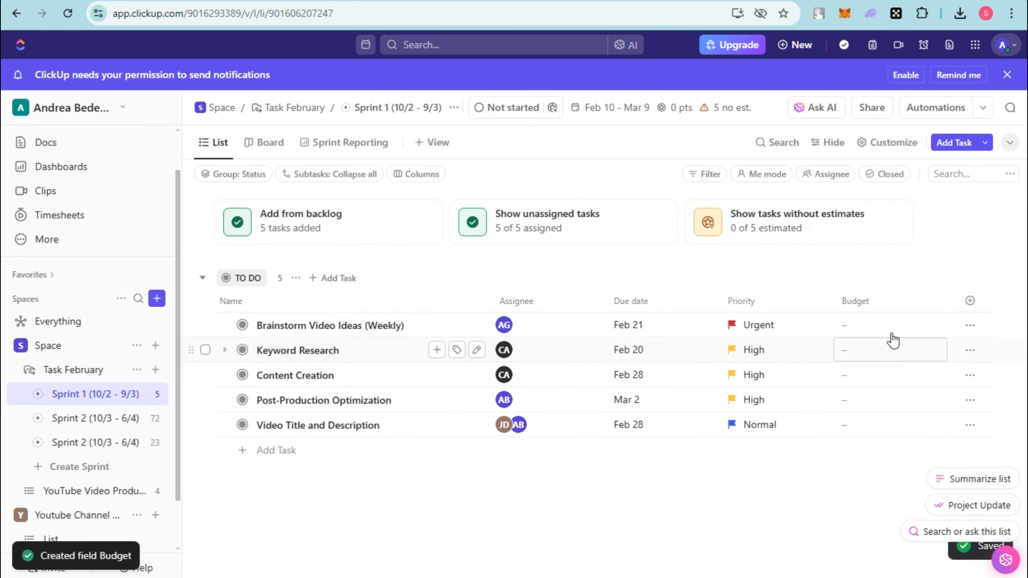
Set the budgets of the five Sprint 1 tasks, in list order, to $100, $50, $50, $450, and $100.
{"action": "left_click", "coordinate": [879, 327]}
{"action": "type", "text": "$100"}
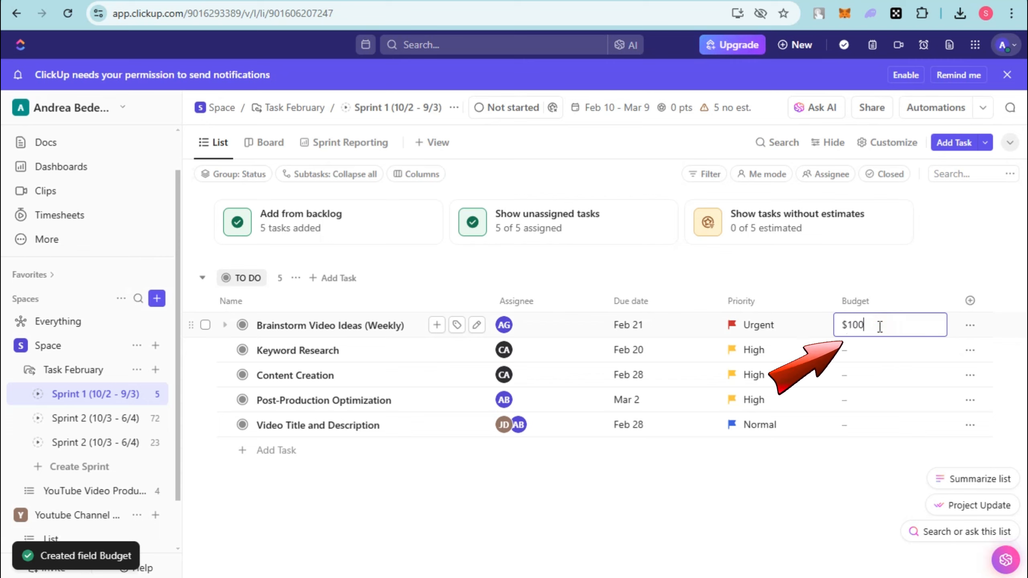
{"action": "left_click", "coordinate": [888, 349]}
{"action": "type", "text": "$50"}
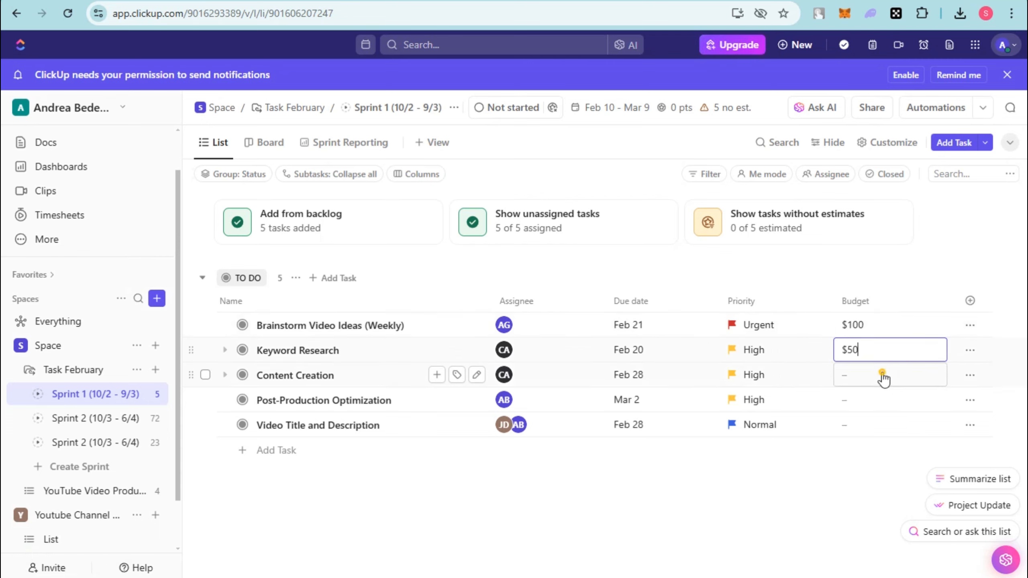
{"action": "left_click", "coordinate": [884, 375]}
{"action": "type", "text": "$50"}
{"action": "left_click", "coordinate": [877, 405]}
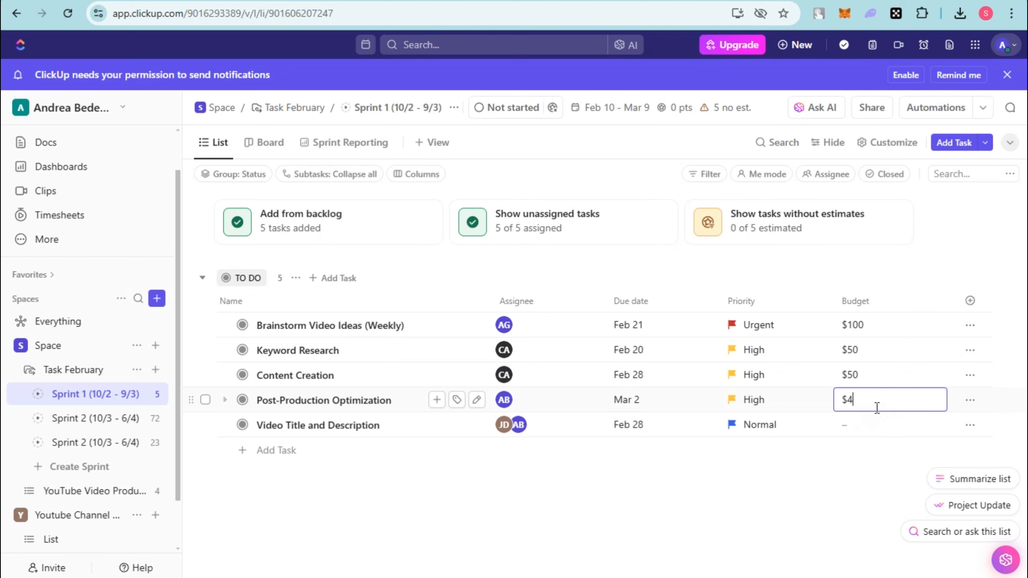
{"action": "left_click", "coordinate": [877, 425]}
{"action": "type", "text": "$1"}
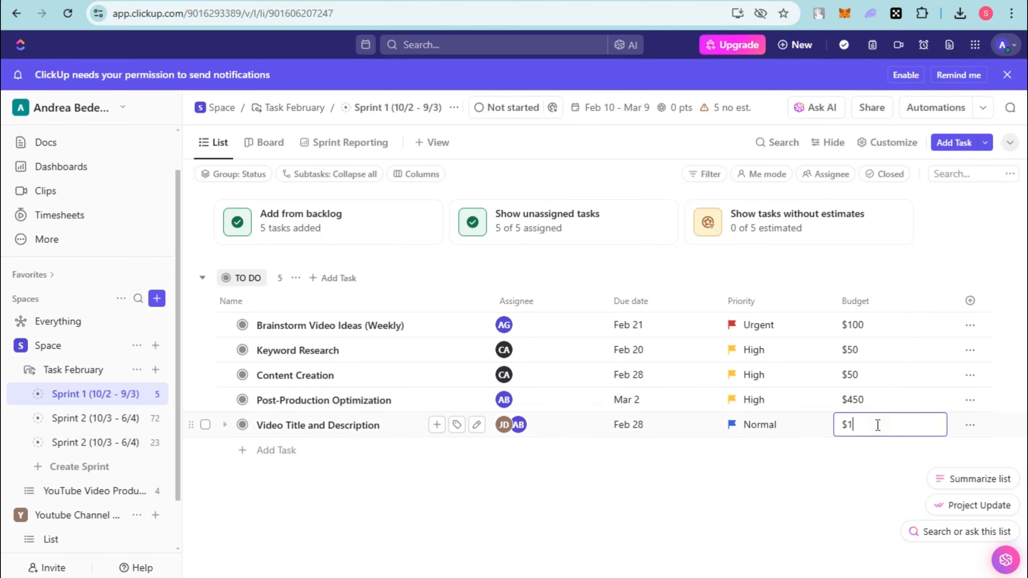
{"action": "type", "text": "00"}
{"action": "left_click", "coordinate": [870, 450]}
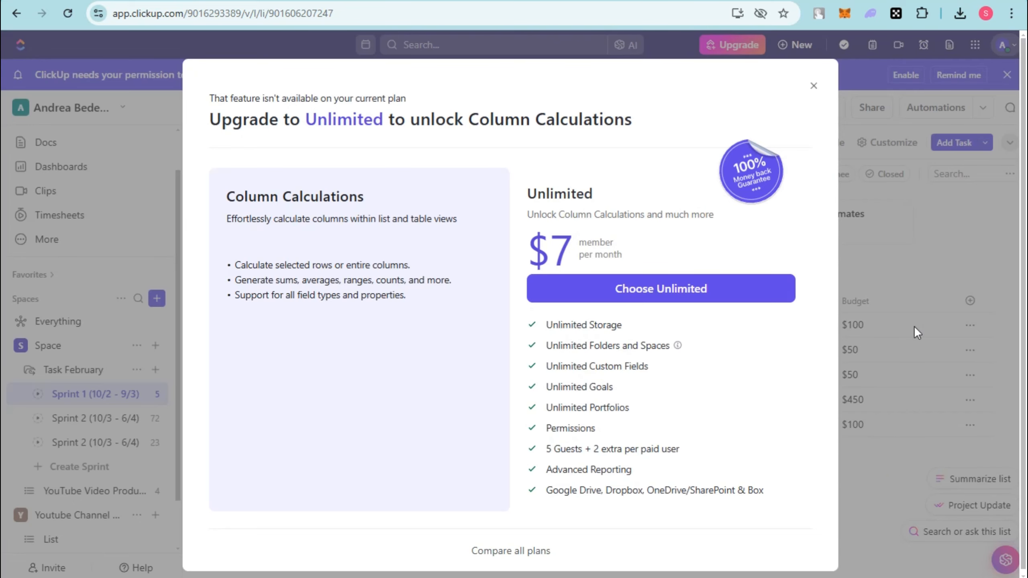
{"action": "left_click", "coordinate": [814, 86]}
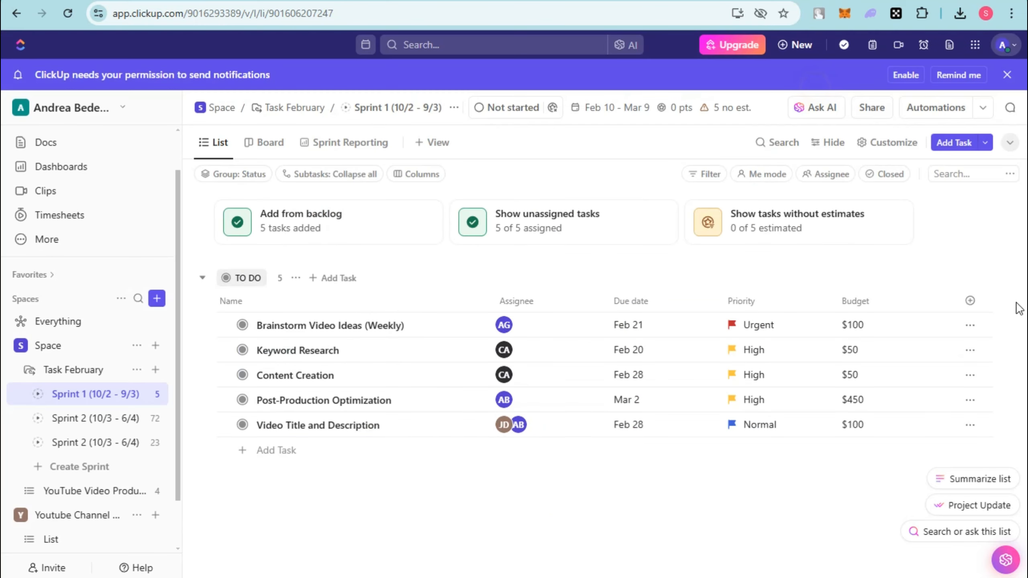
Create a Phone custom field named Contact for the Sprint 1 tasks.
{"action": "left_click", "coordinate": [971, 302]}
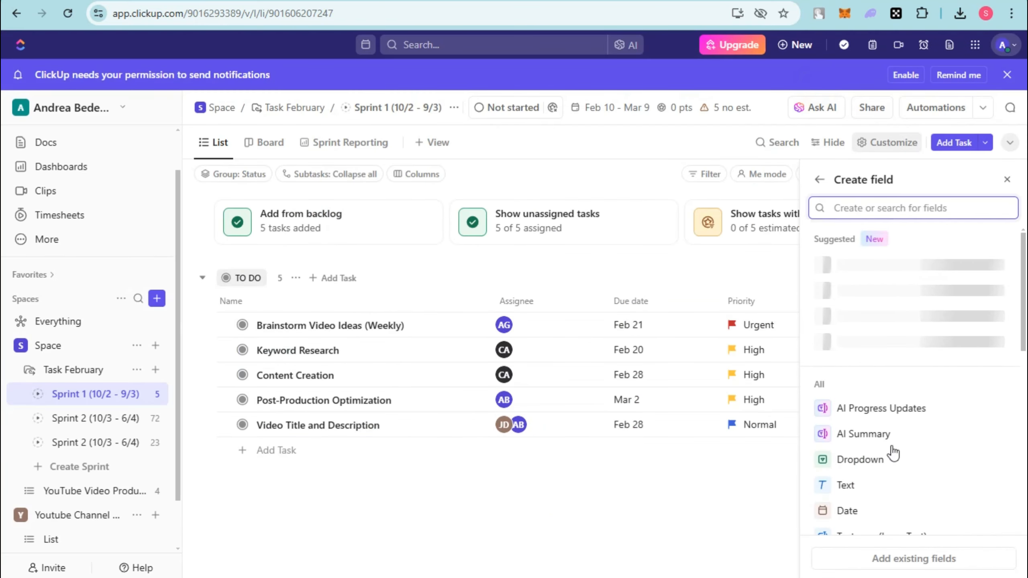
{"action": "scroll", "coordinate": [893, 454], "scroll_direction": "down", "scroll_amount": 10}
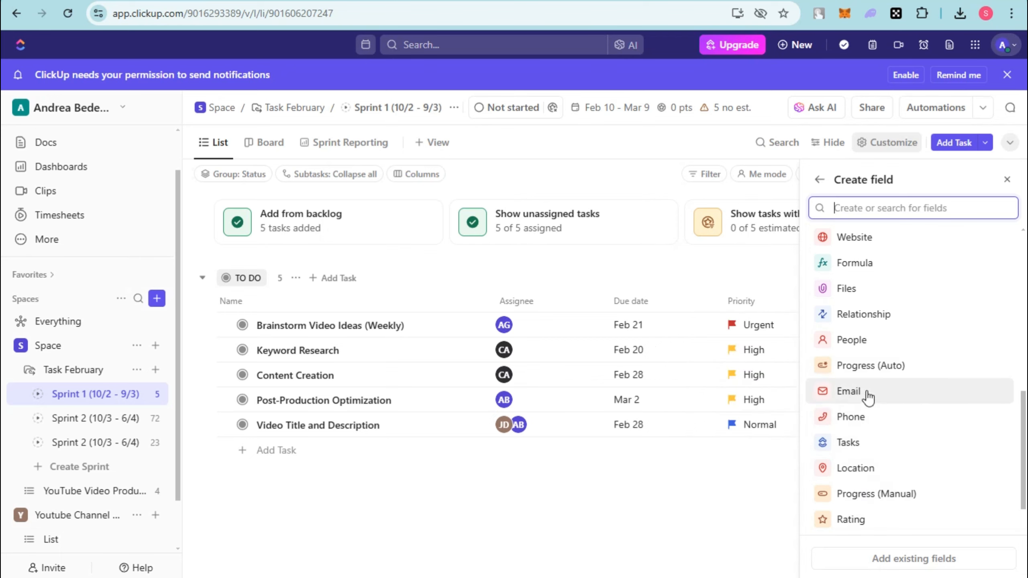
{"action": "left_click", "coordinate": [854, 417]}
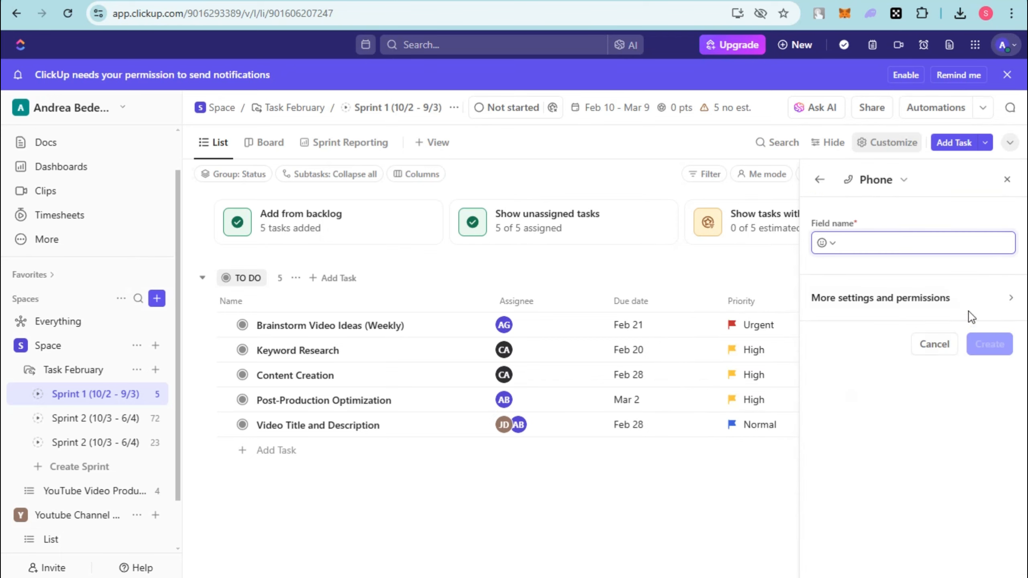
{"action": "type", "text": "Contact"}
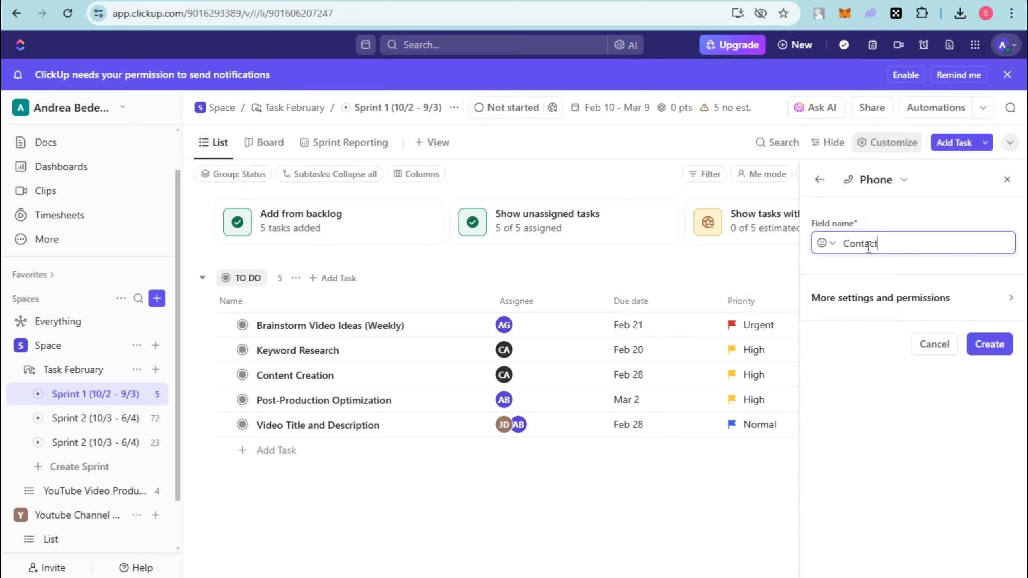
{"action": "key", "text": "Return"}
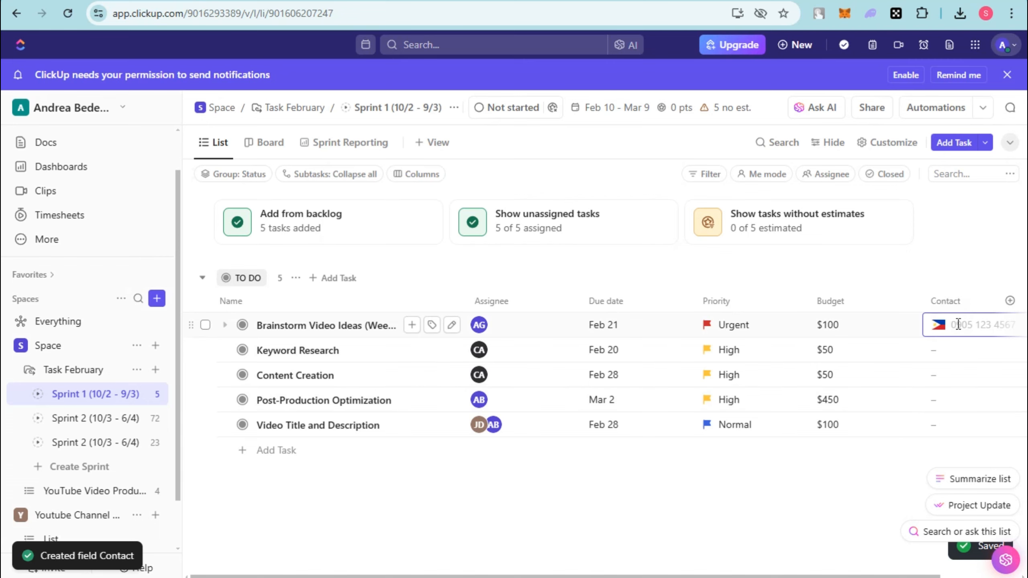
Try to enter a contact phone number for each of the five Sprint 1 tasks.
{"action": "type", "text": "576"}
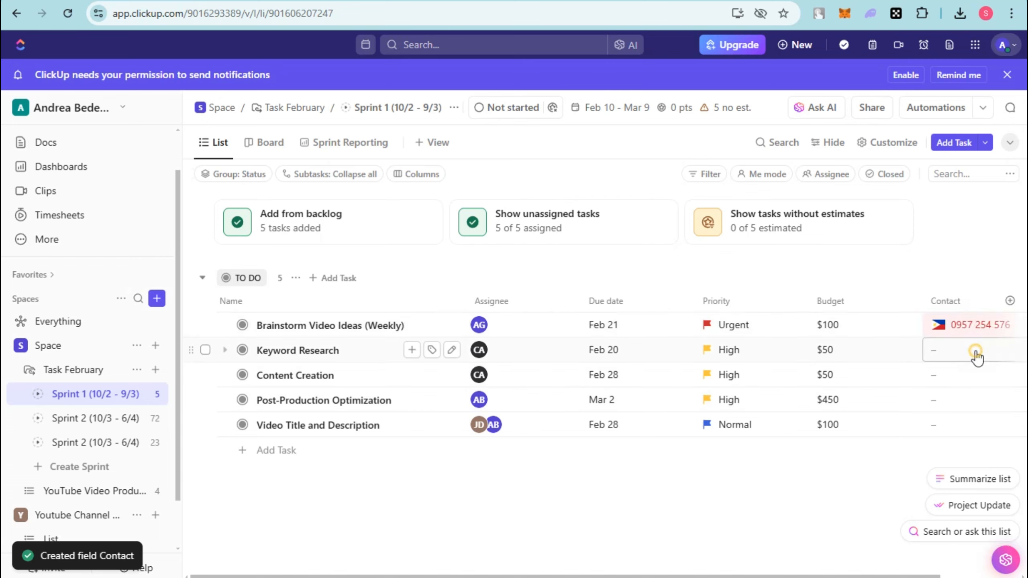
{"action": "left_click", "coordinate": [971, 374]}
{"action": "type", "text": "54554"}
{"action": "left_click", "coordinate": [978, 358]}
{"action": "type", "text": "575"}
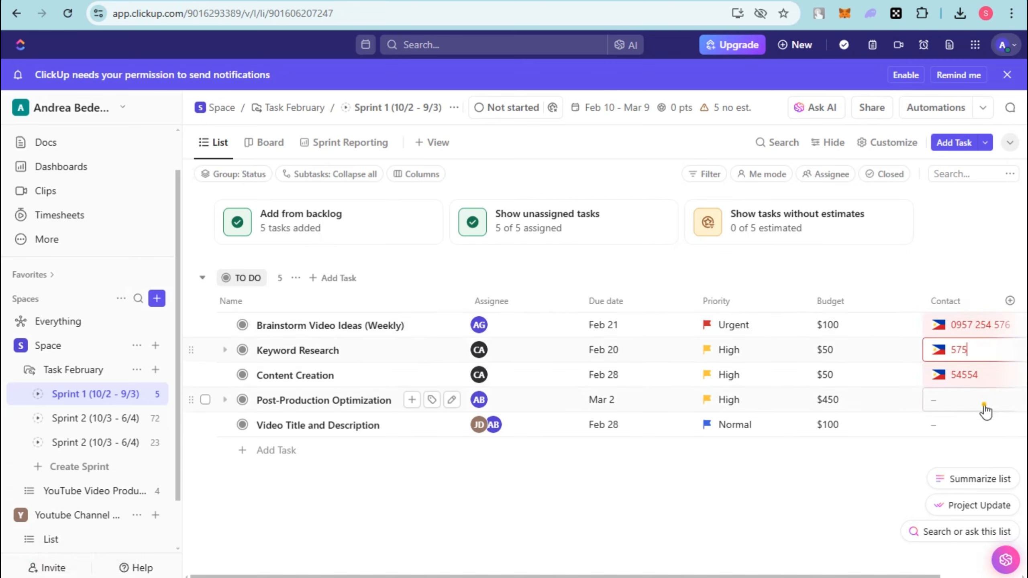
{"action": "left_click", "coordinate": [985, 401]}
{"action": "type", "text": "575"}
{"action": "left_click", "coordinate": [977, 425]}
{"action": "type", "text": "575"}
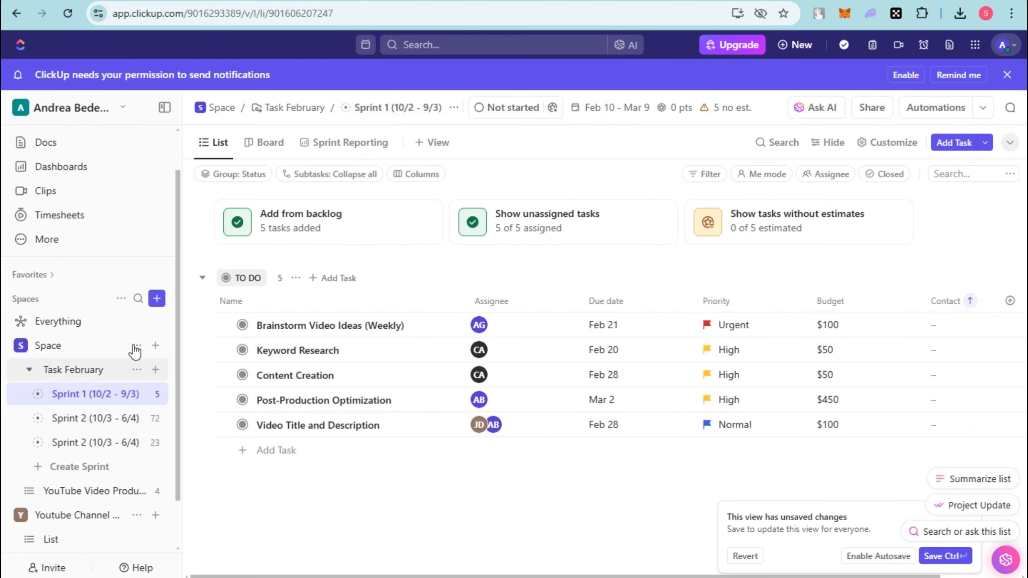
In the first Sprint 2, set the due dates of Upload and Scheduling to Feb 15, Promotion and Engagement to Apr 5, and Community Engagement (Daily) to Feb 22.
{"action": "left_click", "coordinate": [126, 420]}
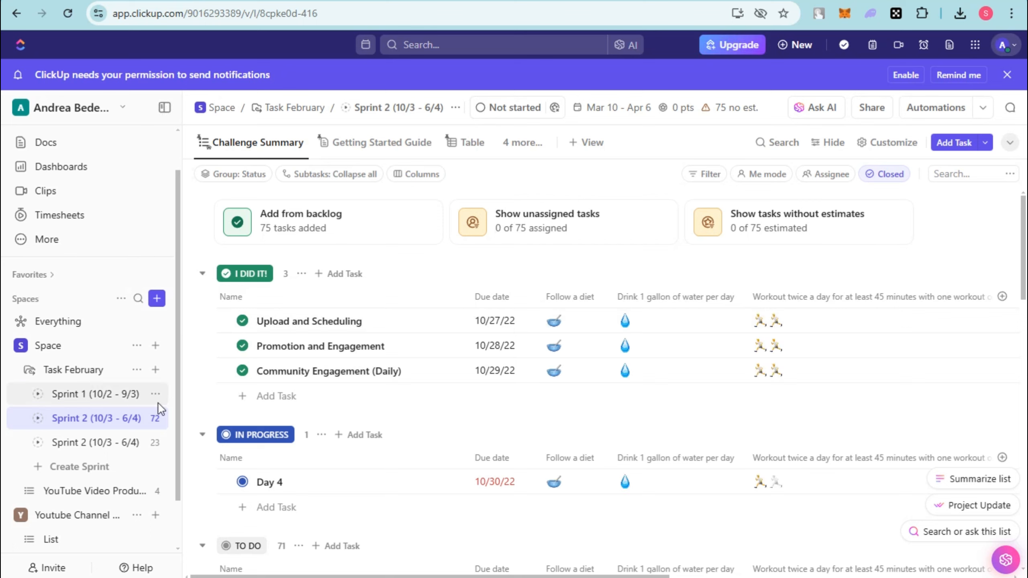
{"action": "left_click", "coordinate": [503, 327]}
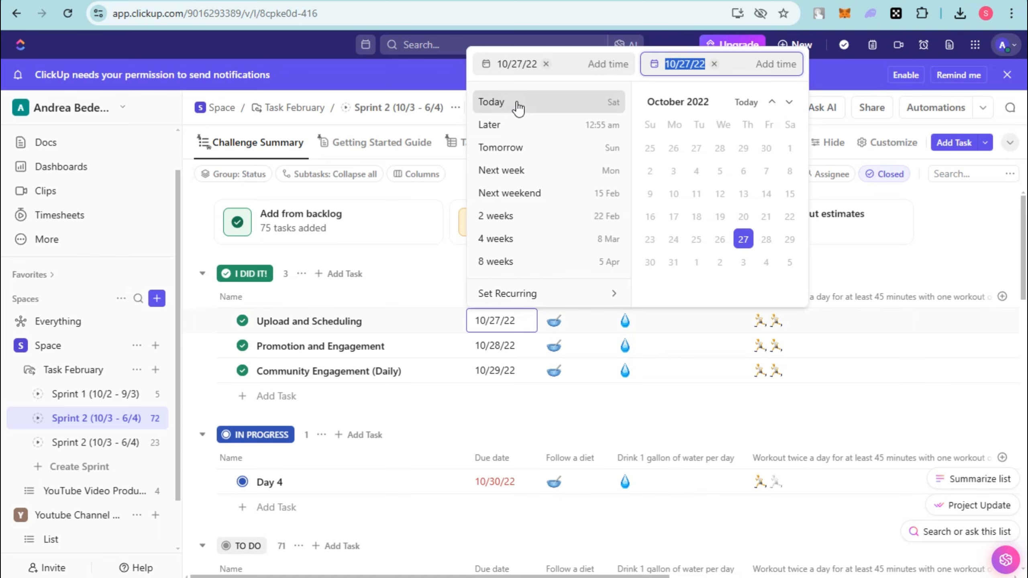
{"action": "left_click", "coordinate": [516, 192]}
{"action": "left_click", "coordinate": [506, 345]}
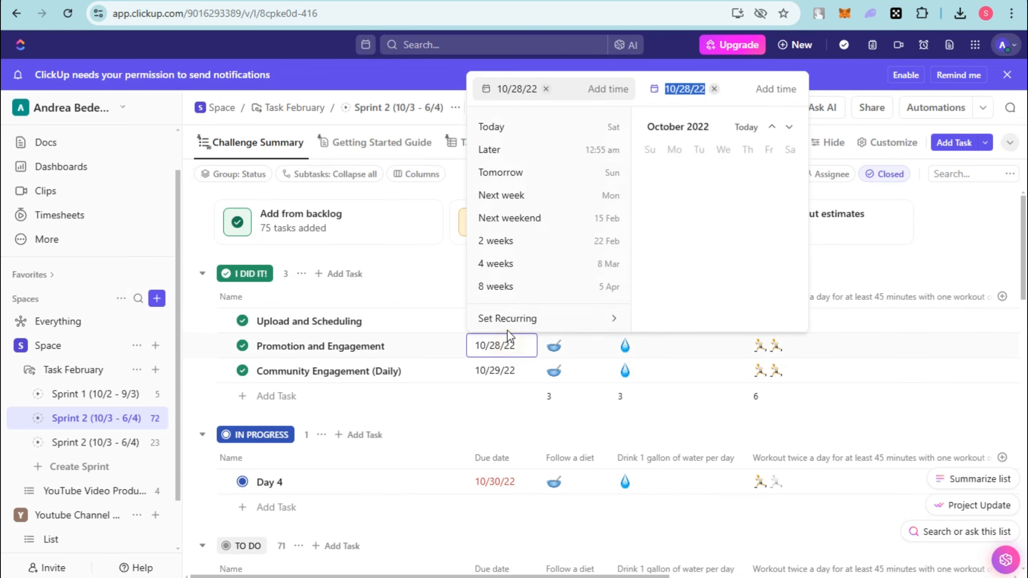
{"action": "left_click", "coordinate": [509, 291]}
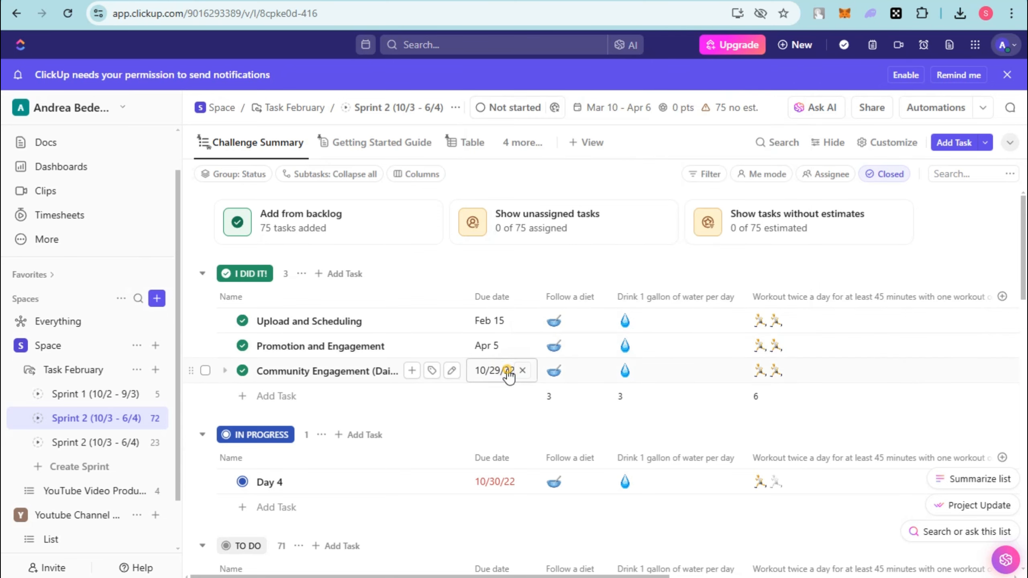
{"action": "left_click", "coordinate": [507, 369]}
{"action": "left_click", "coordinate": [511, 267]}
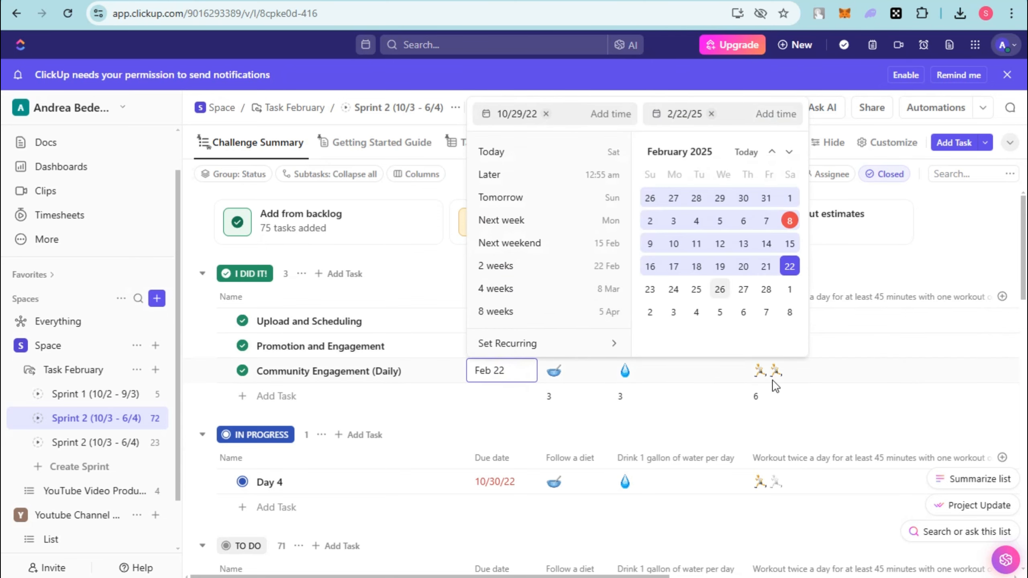
{"action": "left_click", "coordinate": [666, 409]}
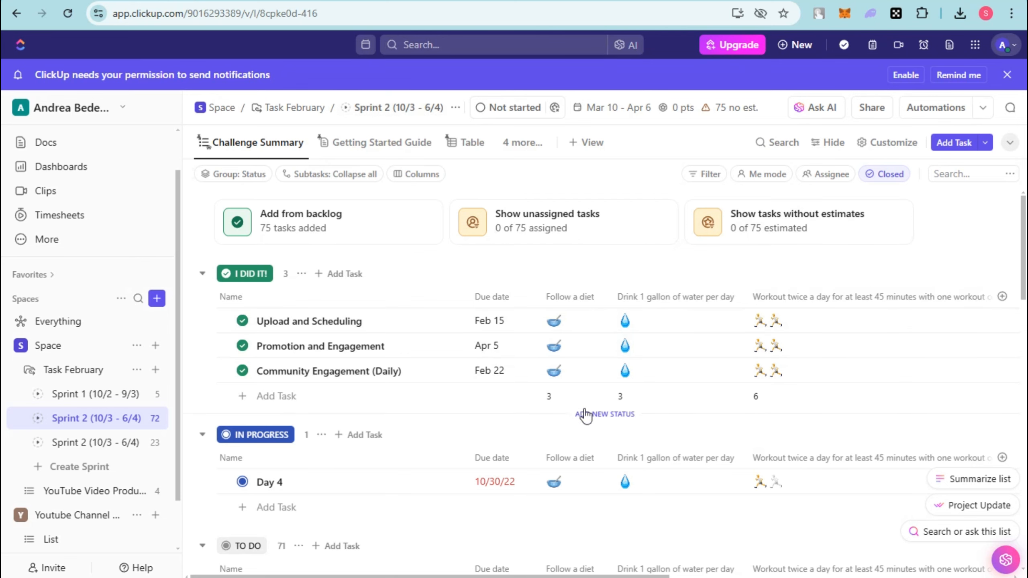
Examine the I Did It!, In Progress, and To Do tasks in the first Sprint 2, and open the second Sprint 2.
{"action": "scroll", "coordinate": [307, 489], "scroll_direction": "down", "scroll_amount": 3}
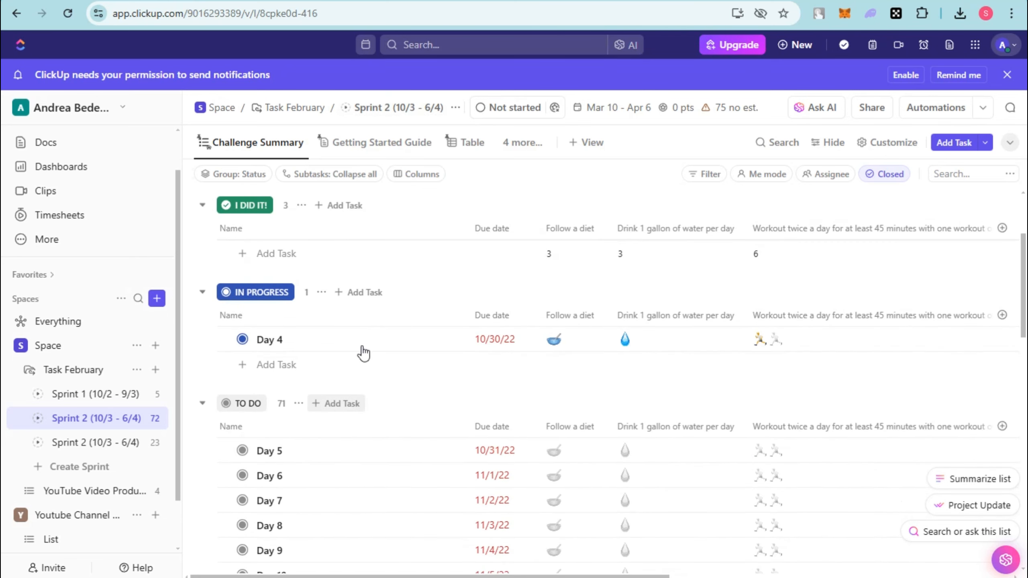
{"action": "scroll", "coordinate": [466, 395], "scroll_direction": "down", "scroll_amount": 2}
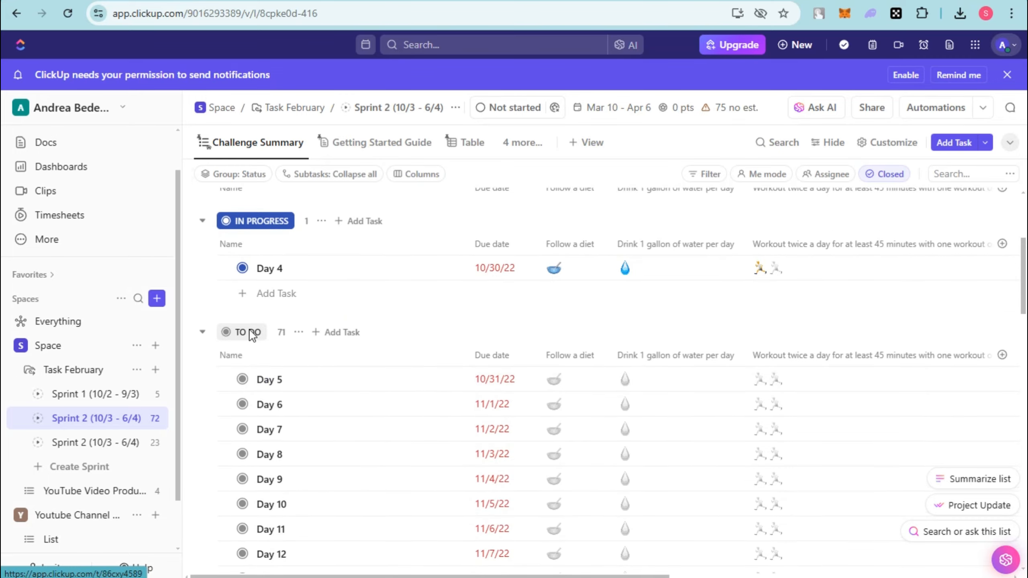
{"action": "scroll", "coordinate": [242, 336], "scroll_direction": "up", "scroll_amount": 6}
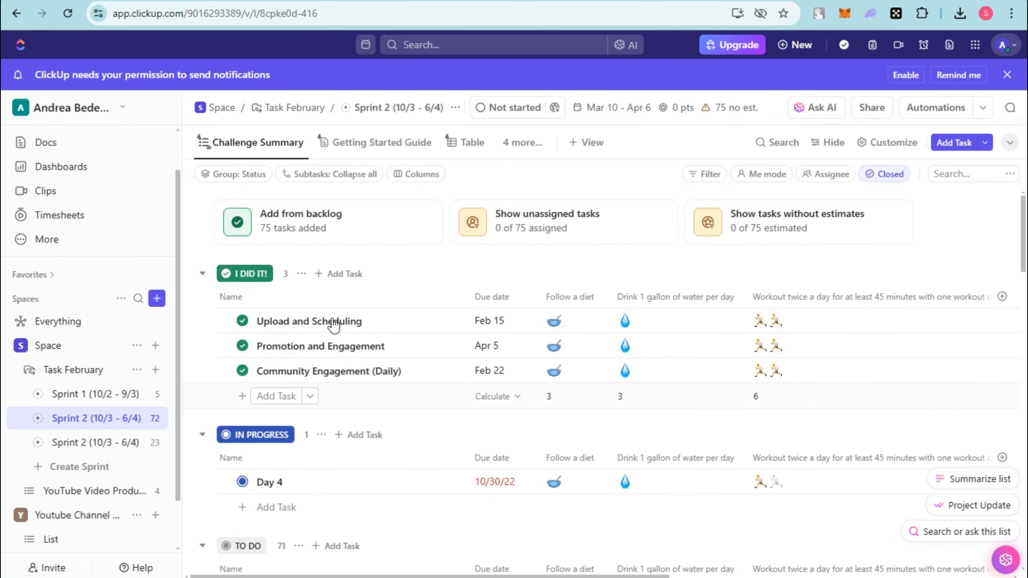
{"action": "scroll", "coordinate": [261, 413], "scroll_direction": "down", "scroll_amount": 4}
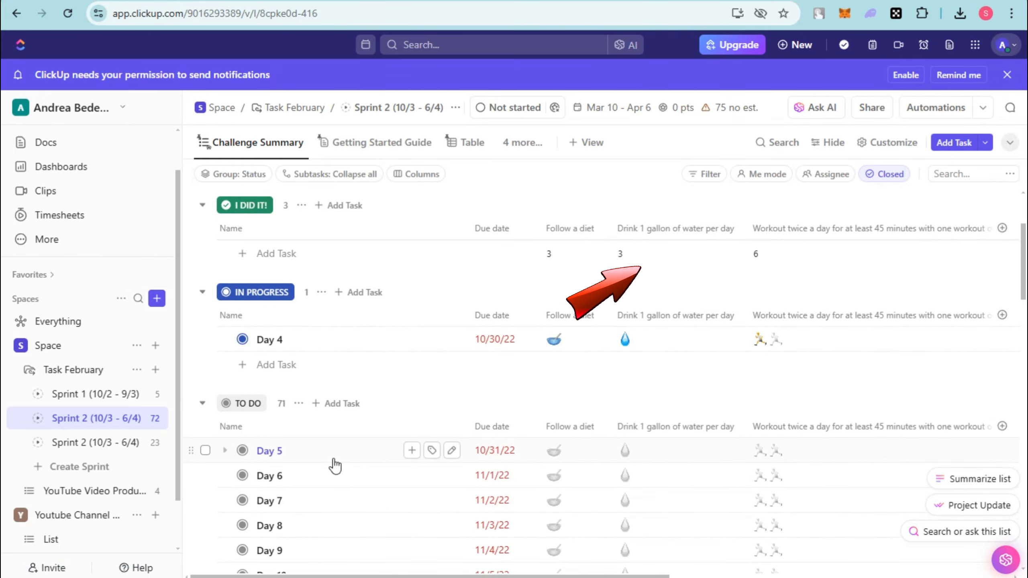
{"action": "scroll", "coordinate": [333, 466], "scroll_direction": "up", "scroll_amount": 4}
{"action": "scroll", "coordinate": [322, 498], "scroll_direction": "down", "scroll_amount": 4}
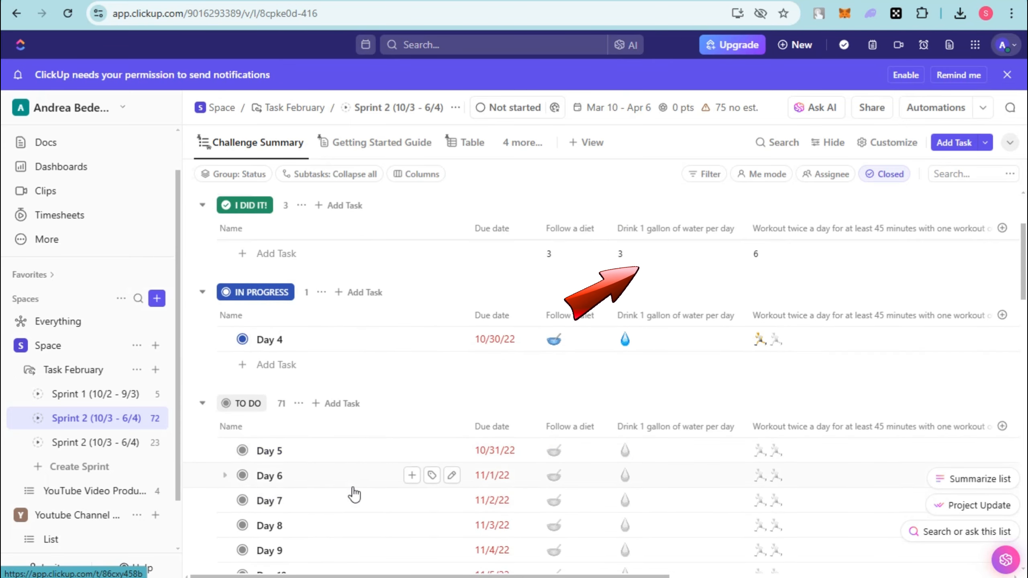
{"action": "scroll", "coordinate": [356, 474], "scroll_direction": "down", "scroll_amount": 12}
{"action": "scroll", "coordinate": [402, 455], "scroll_direction": "down", "scroll_amount": 1}
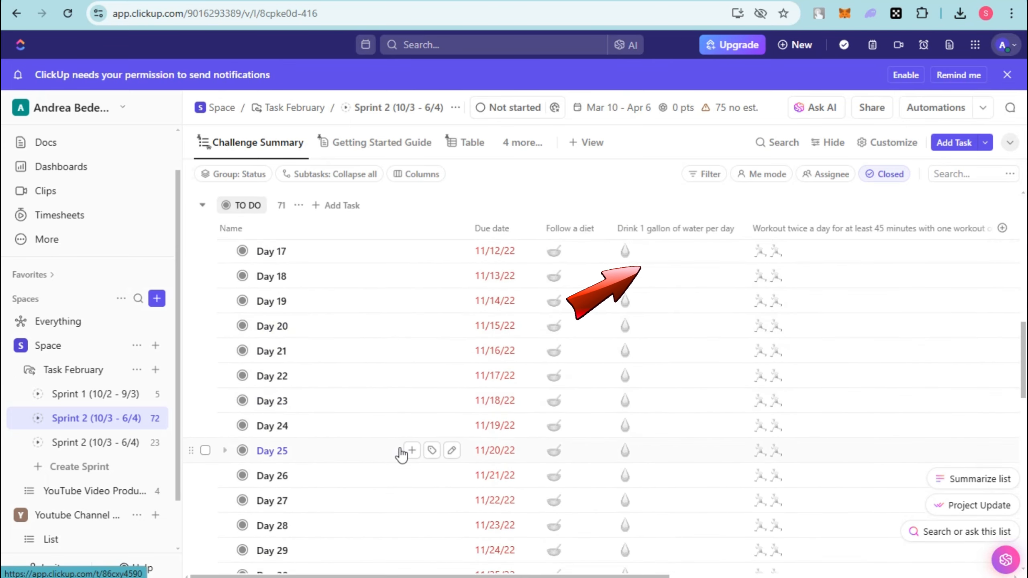
{"action": "scroll", "coordinate": [402, 452], "scroll_direction": "down", "scroll_amount": 8}
{"action": "scroll", "coordinate": [425, 402], "scroll_direction": "up", "scroll_amount": 8}
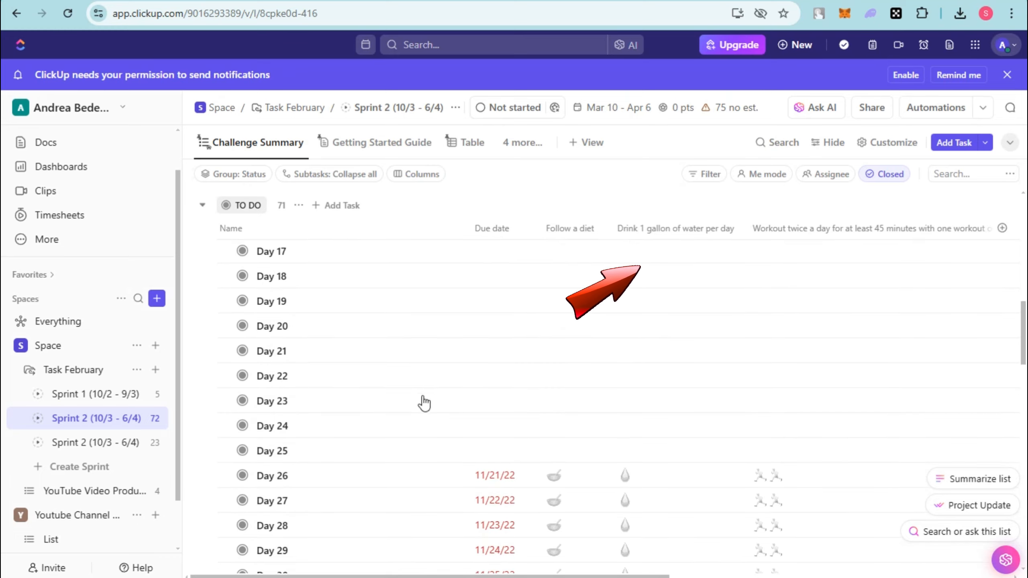
{"action": "left_click", "coordinate": [79, 442]}
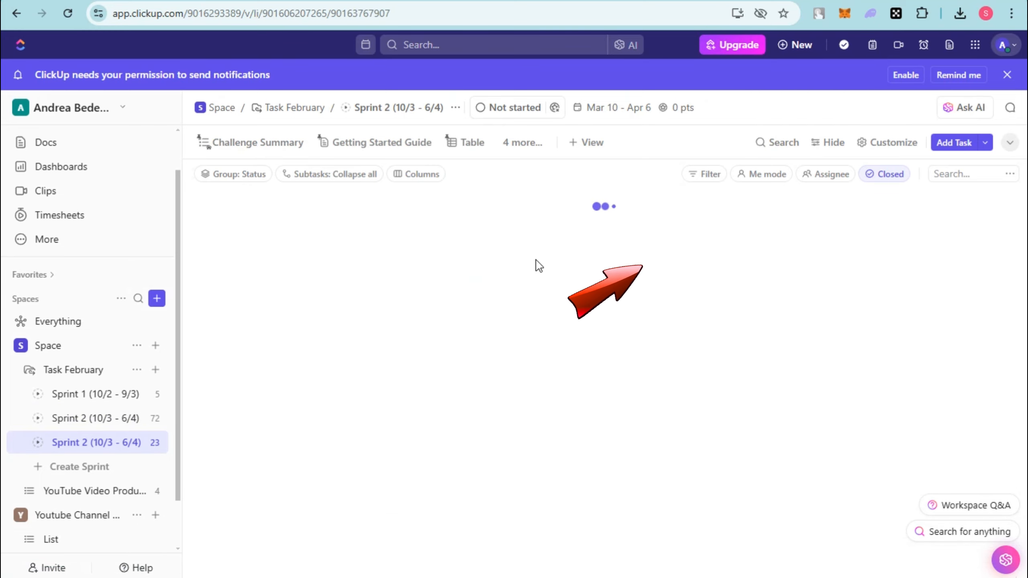